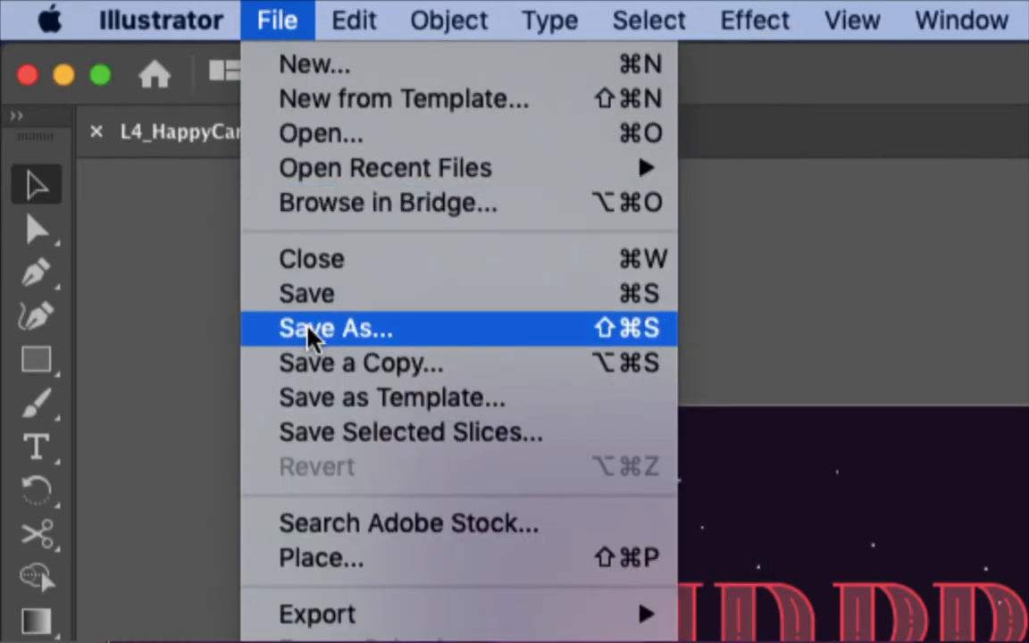
- Save the document as L4_HappyCamper.ai in the Graphic Design 2 folder inside Documents, replacing the existing file
{"action": "left_click", "coordinate": [308, 330]}
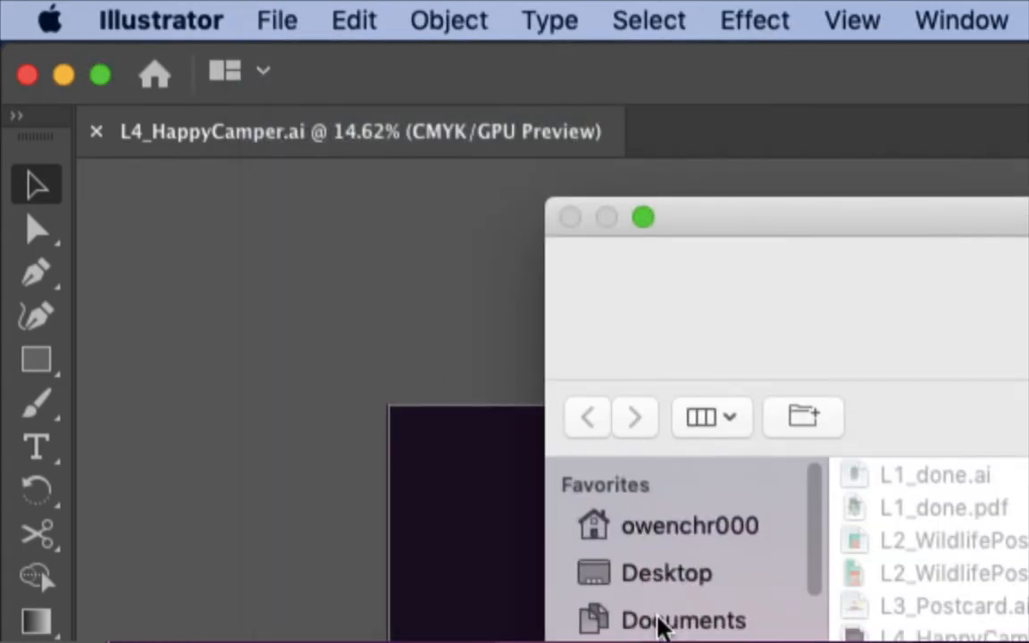
{"action": "left_click", "coordinate": [663, 621]}
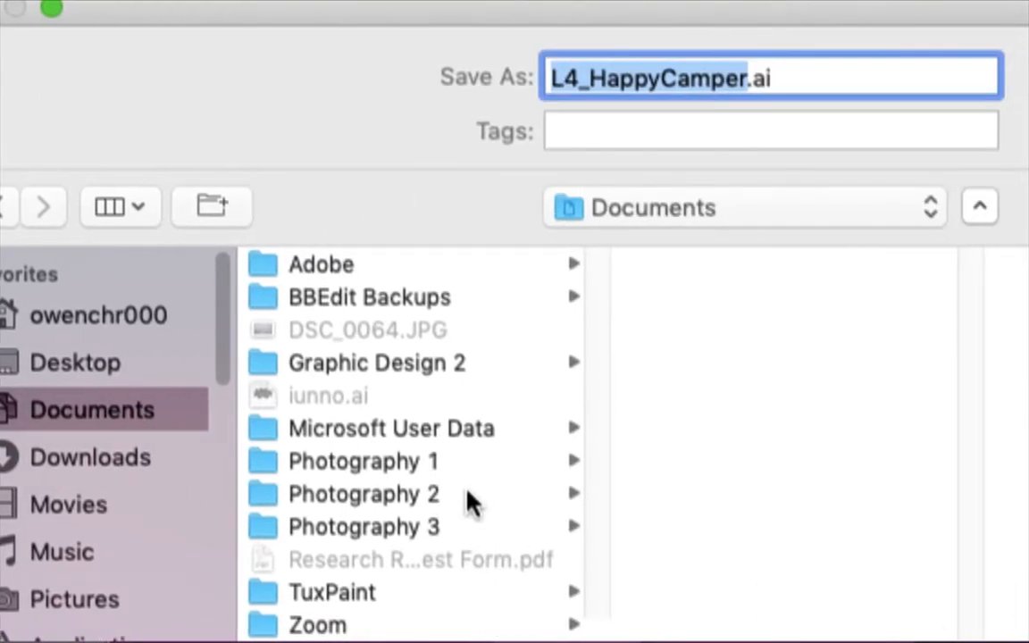
{"action": "left_click", "coordinate": [420, 363]}
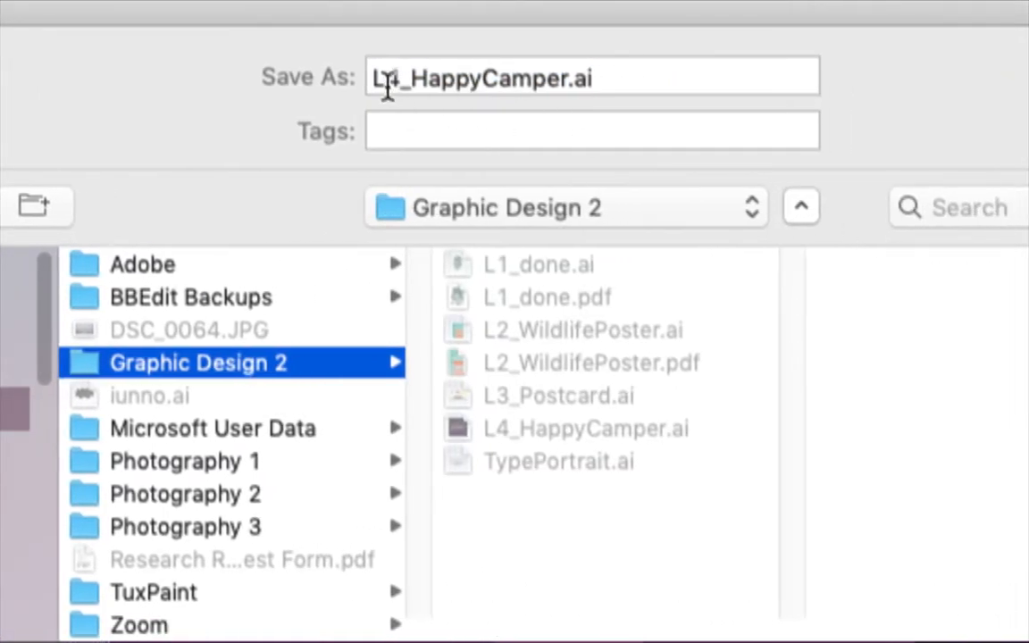
{"action": "left_click_drag", "start_coordinate": [375, 78], "coordinate": [387, 77]}
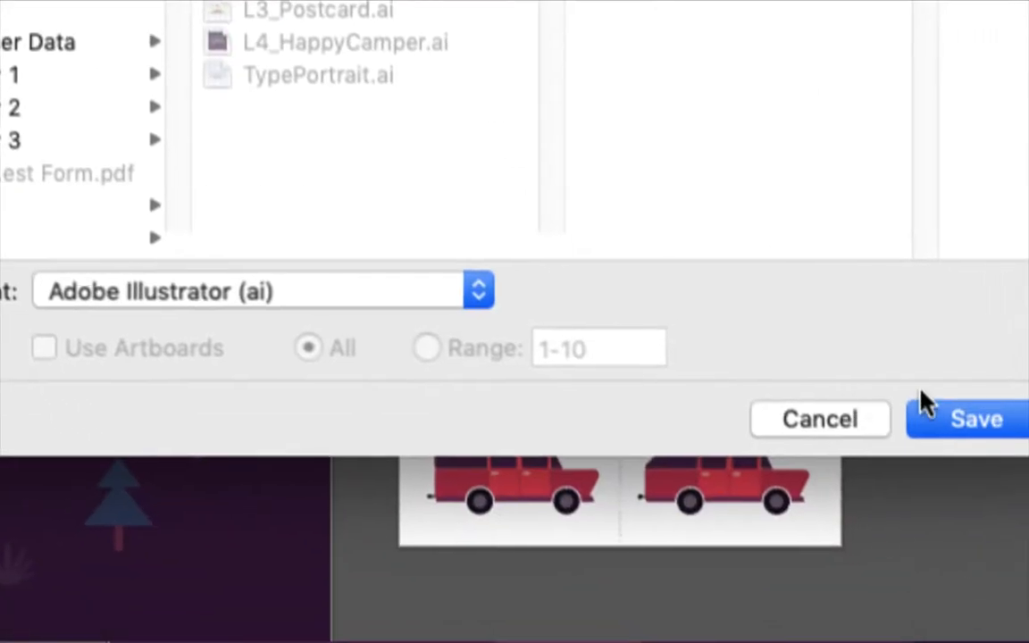
{"action": "left_click", "coordinate": [947, 420]}
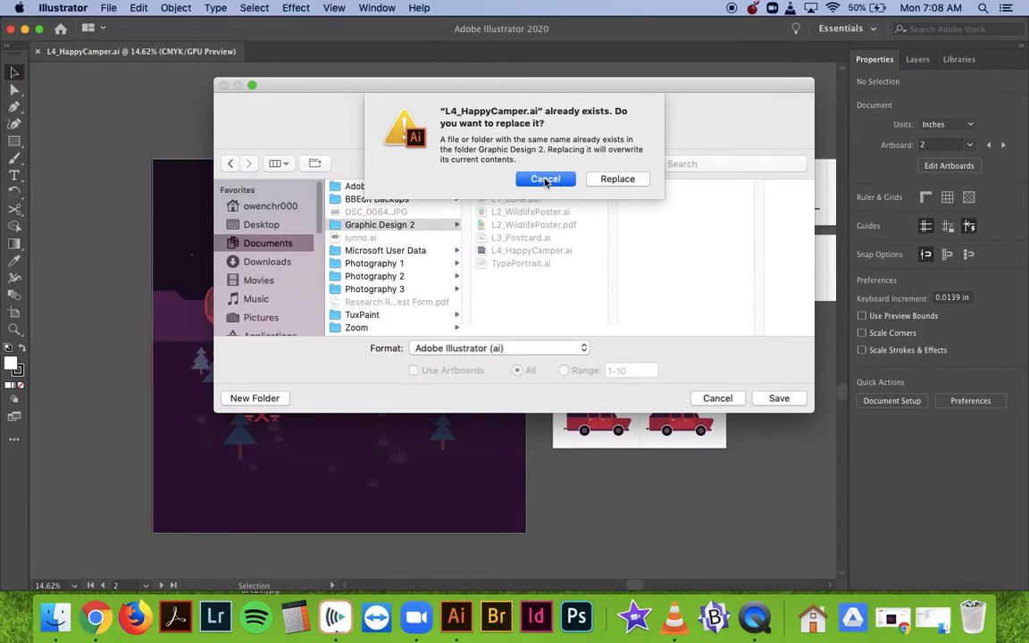
{"action": "left_click", "coordinate": [592, 180]}
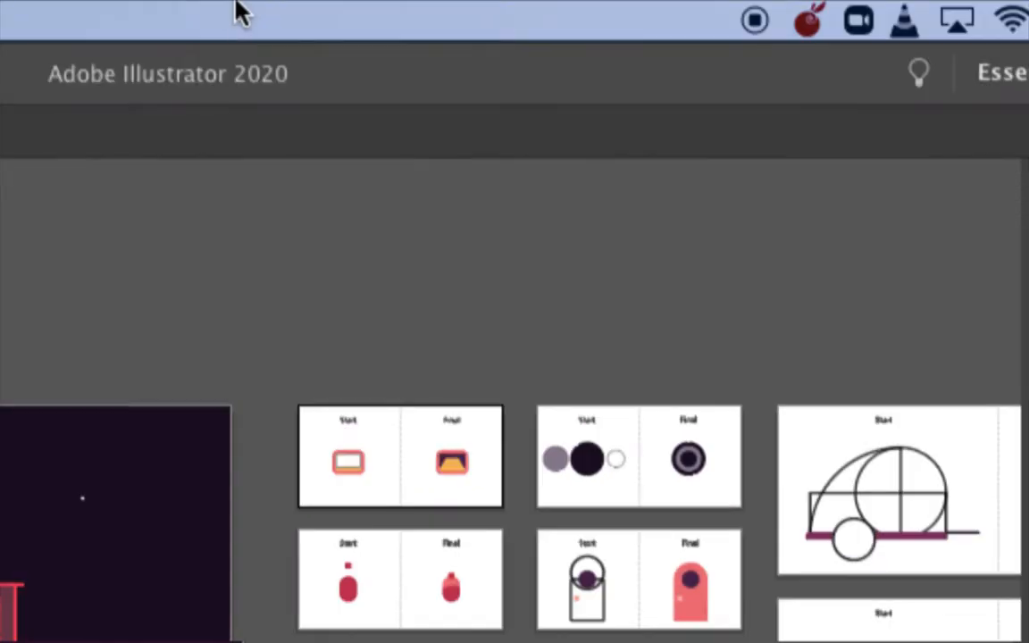
- Reset the Essentials workspace to its default layout
{"action": "left_click", "coordinate": [231, 21]}
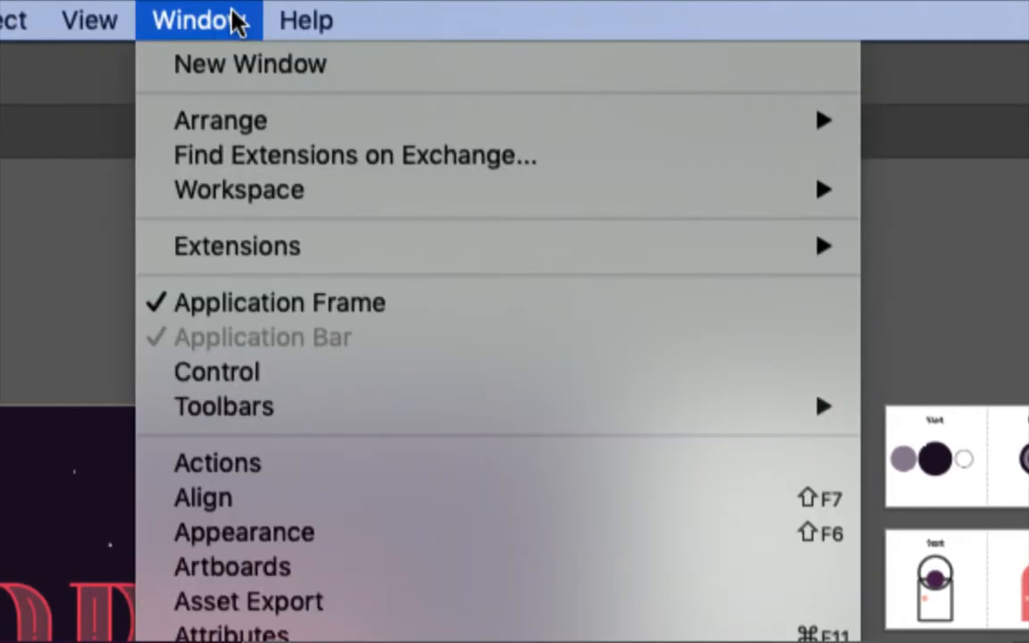
{"action": "mouse_move", "coordinate": [281, 202]}
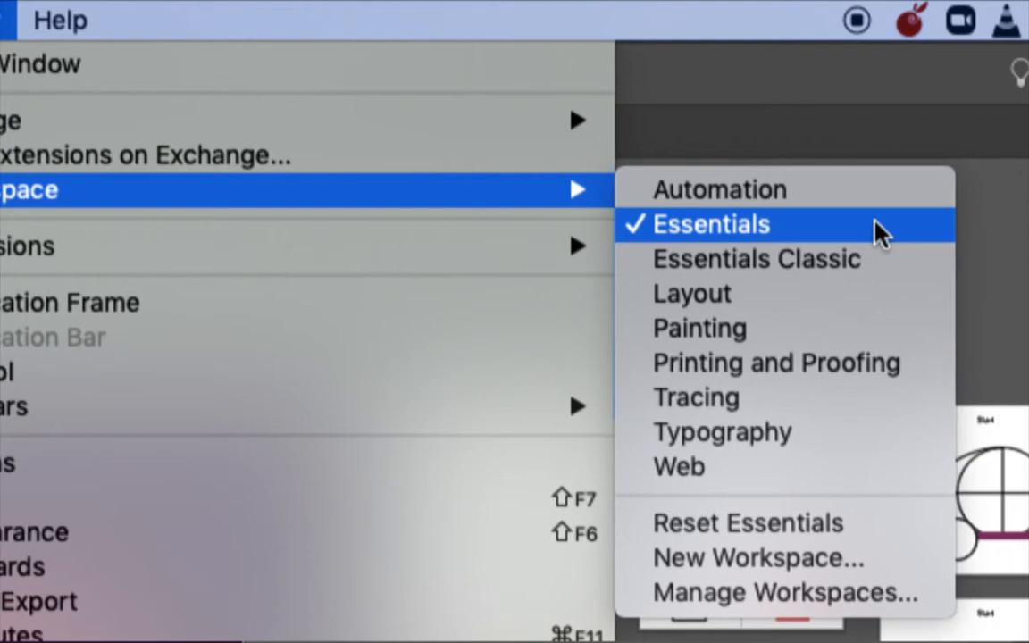
{"action": "left_click", "coordinate": [765, 534]}
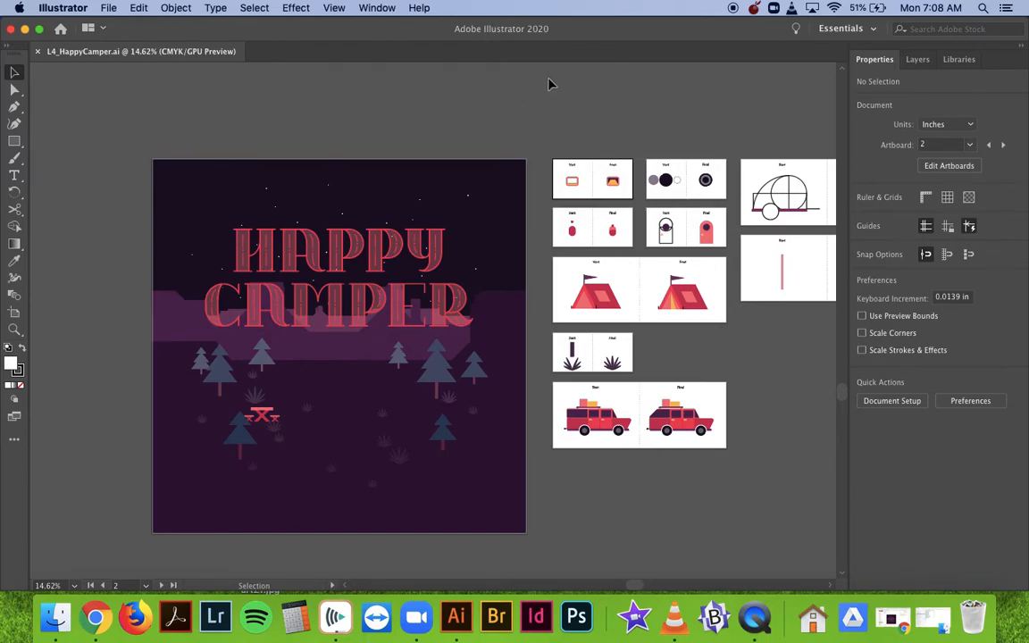
- Activate artboard 2, which holds the white rectangle in a coral frame, fit it in the window and leave nothing selected
{"action": "left_click", "coordinate": [577, 180]}
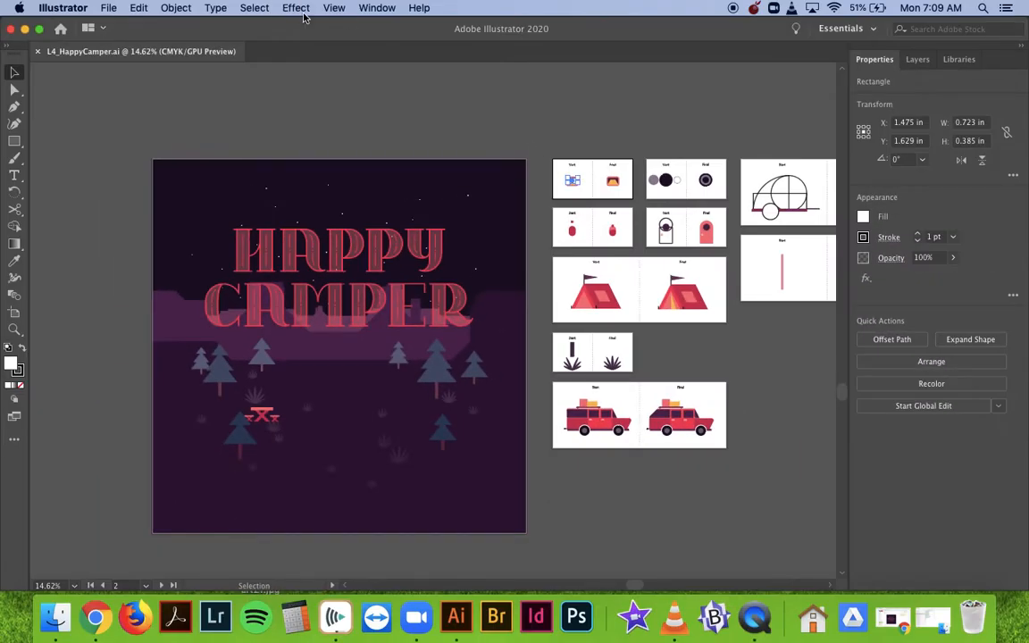
{"action": "left_click", "coordinate": [332, 8]}
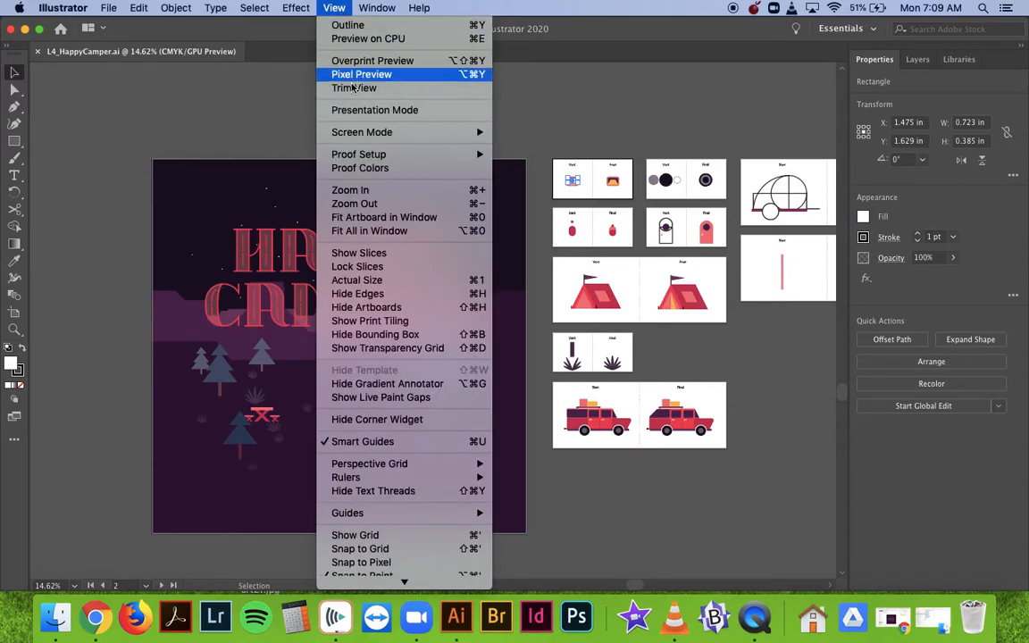
{"action": "left_click", "coordinate": [370, 220]}
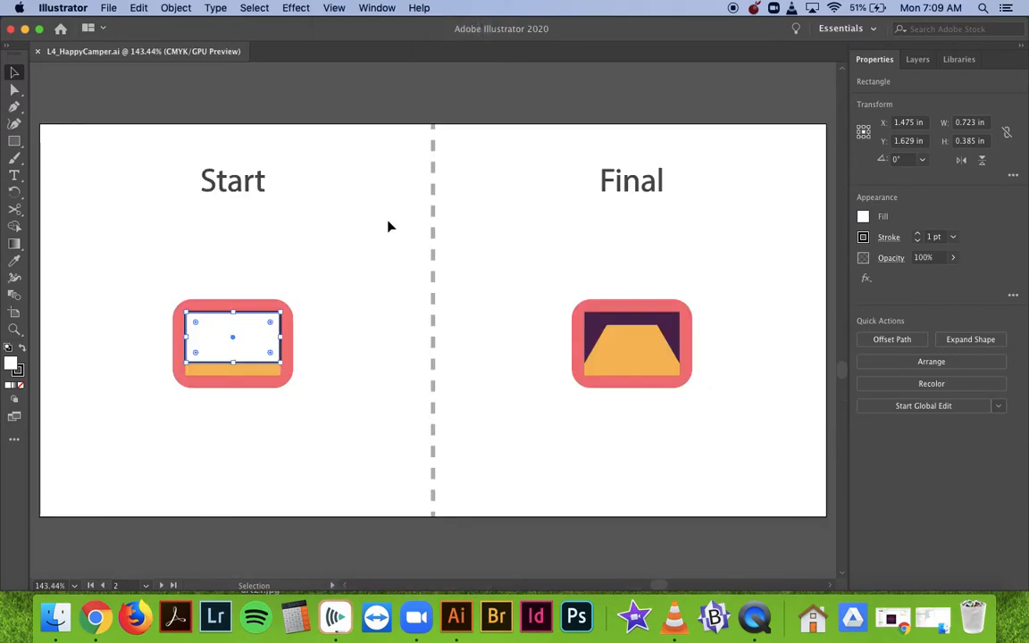
{"action": "left_click", "coordinate": [388, 226]}
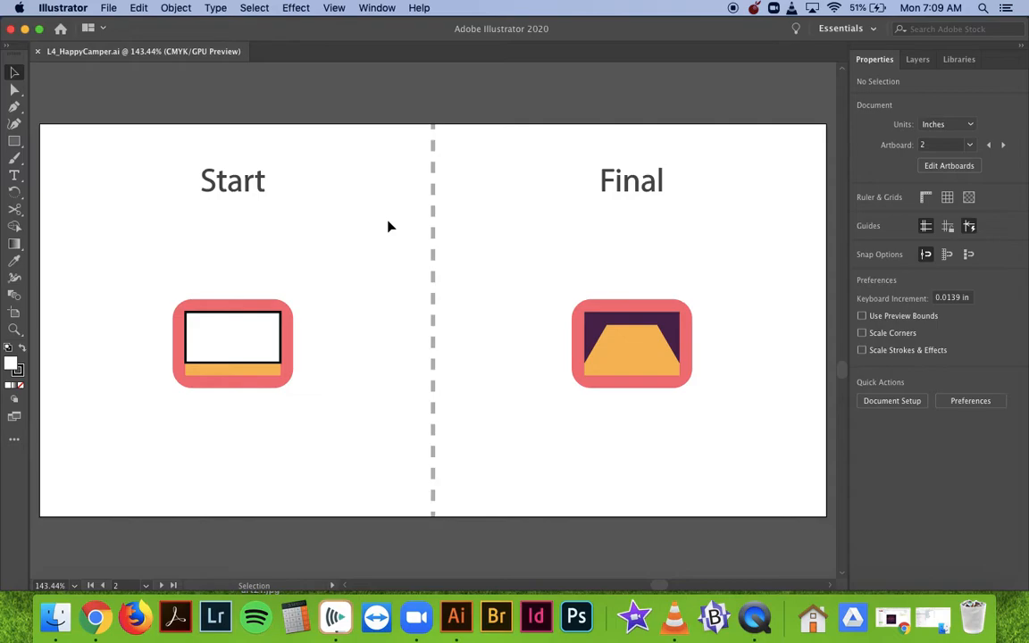
- Cut the white rectangle's path with the Scissors tool on its lower edge, about a quarter of the width from the left corner
{"action": "left_click", "coordinate": [19, 214]}
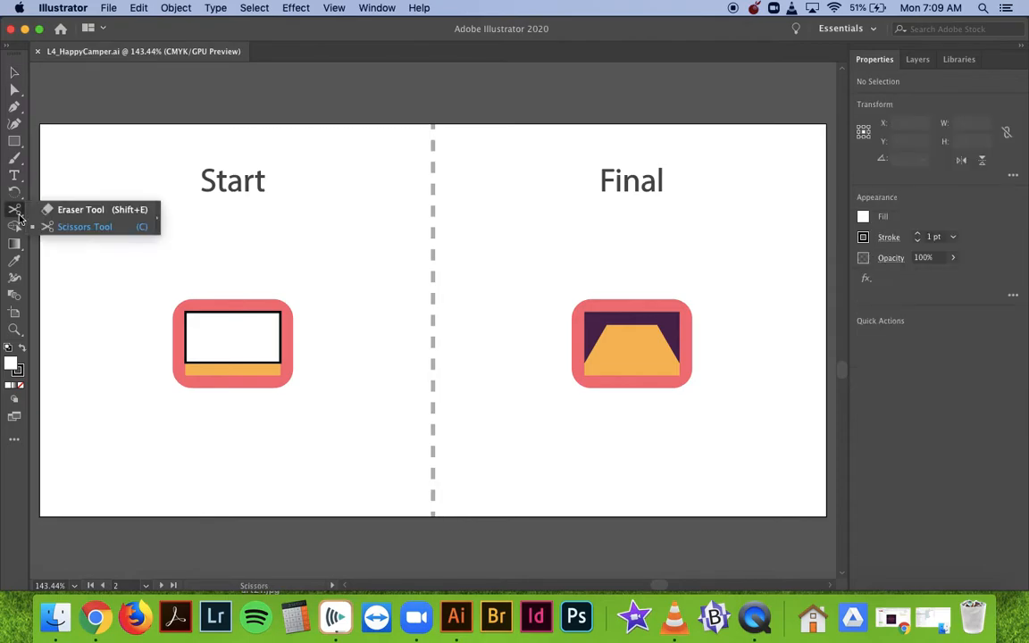
{"action": "left_click", "coordinate": [52, 209]}
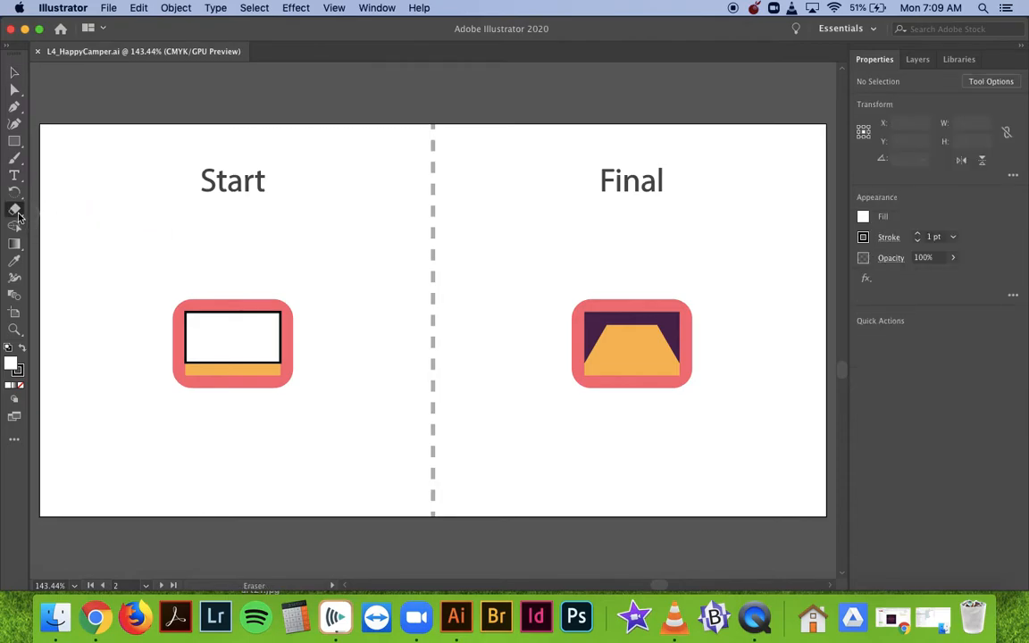
{"action": "left_click", "coordinate": [17, 214]}
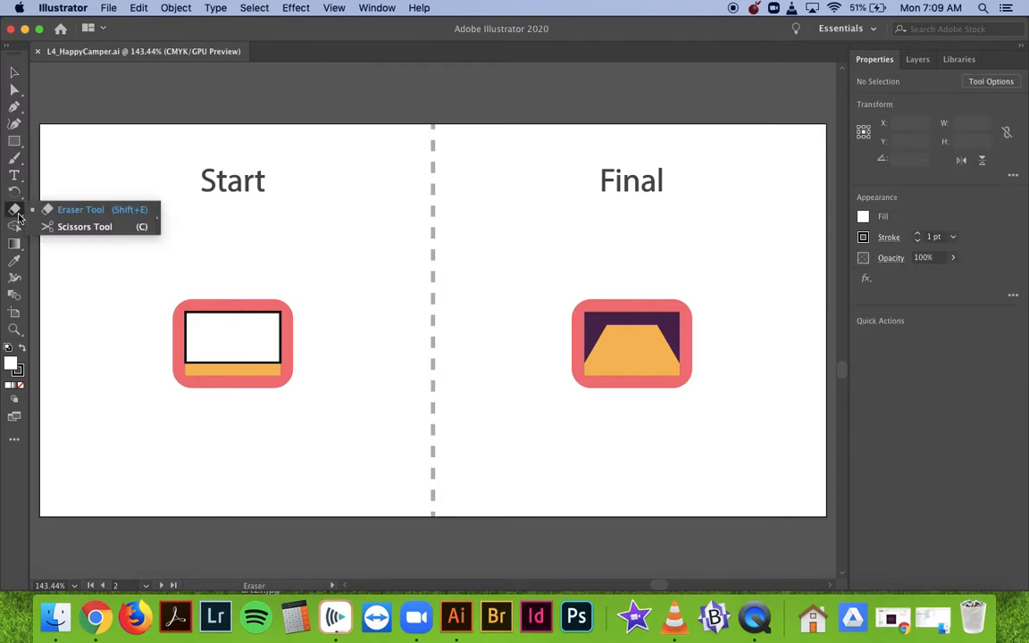
{"action": "left_click", "coordinate": [81, 227]}
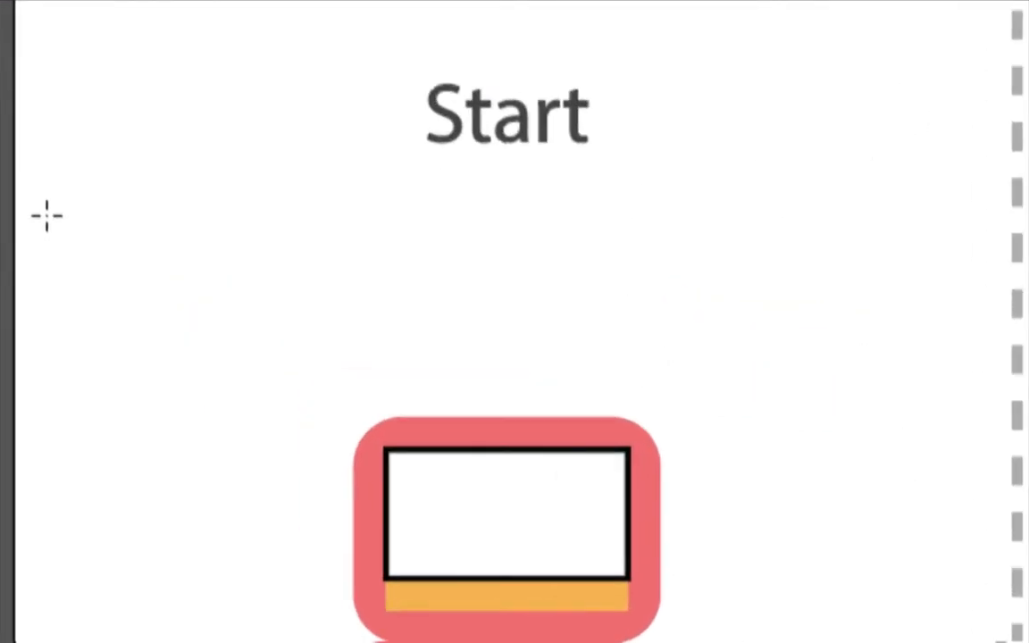
{"action": "left_click", "coordinate": [36, 198]}
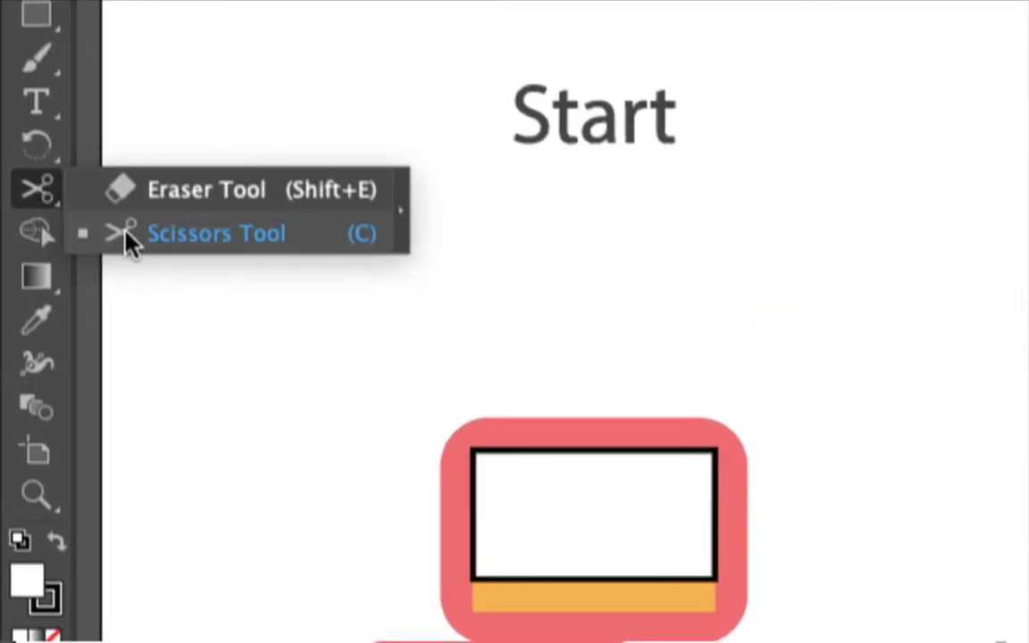
{"action": "left_click", "coordinate": [128, 230]}
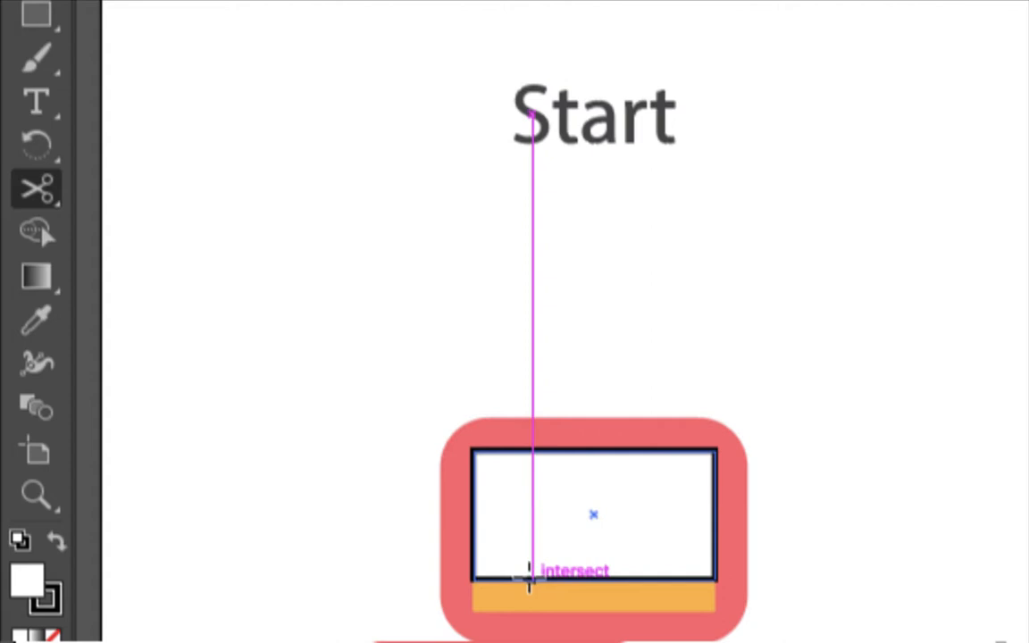
{"action": "left_click", "coordinate": [531, 578]}
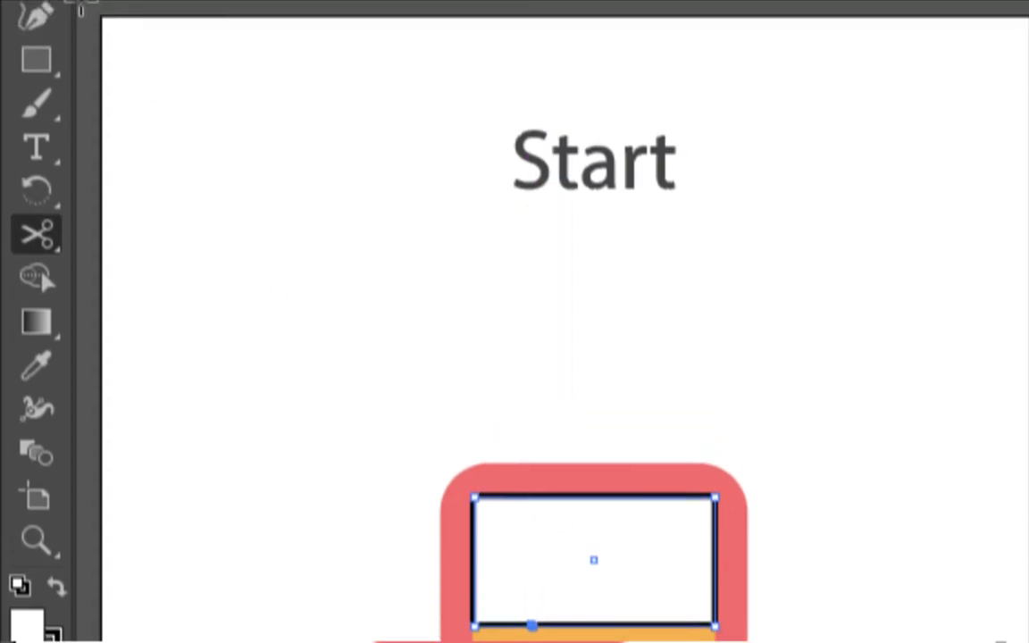
- Move the two cut end points with Direct Selection up into the rectangle, one left and one right, exposing an orange trapezoid
{"action": "left_click", "coordinate": [38, 33]}
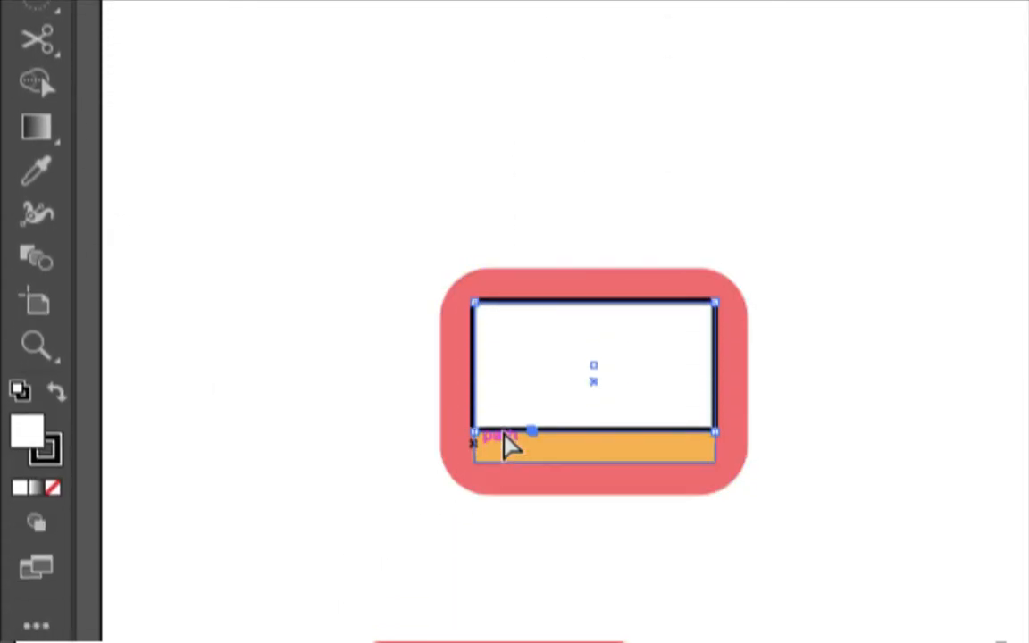
{"action": "left_click_drag", "start_coordinate": [529, 429], "coordinate": [531, 349]}
{"action": "left_click_drag", "start_coordinate": [534, 432], "coordinate": [655, 354]}
{"action": "left_click", "coordinate": [636, 393]}
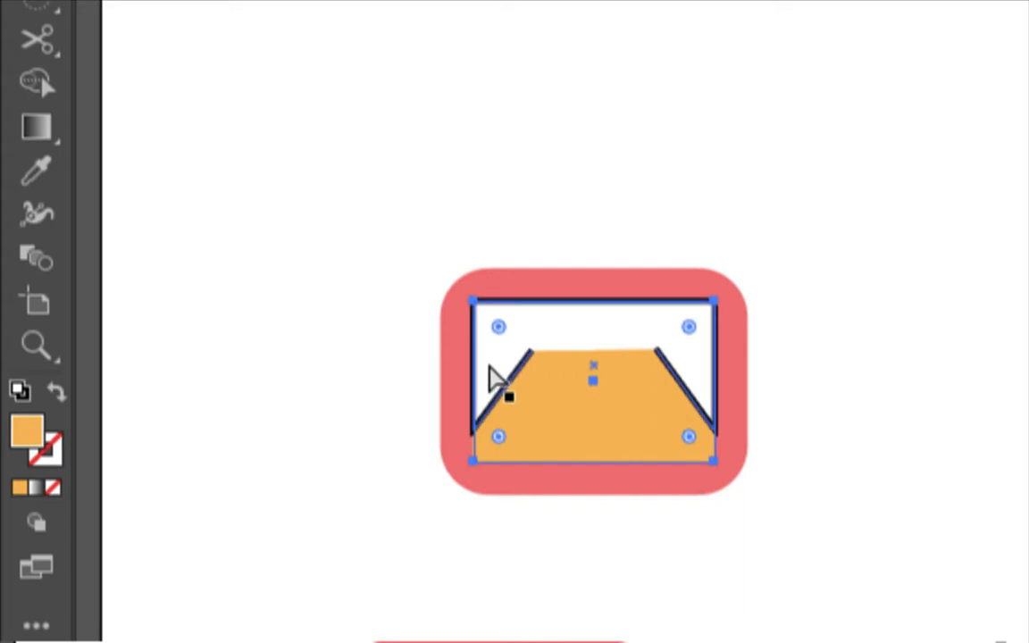
{"action": "left_click", "coordinate": [348, 386]}
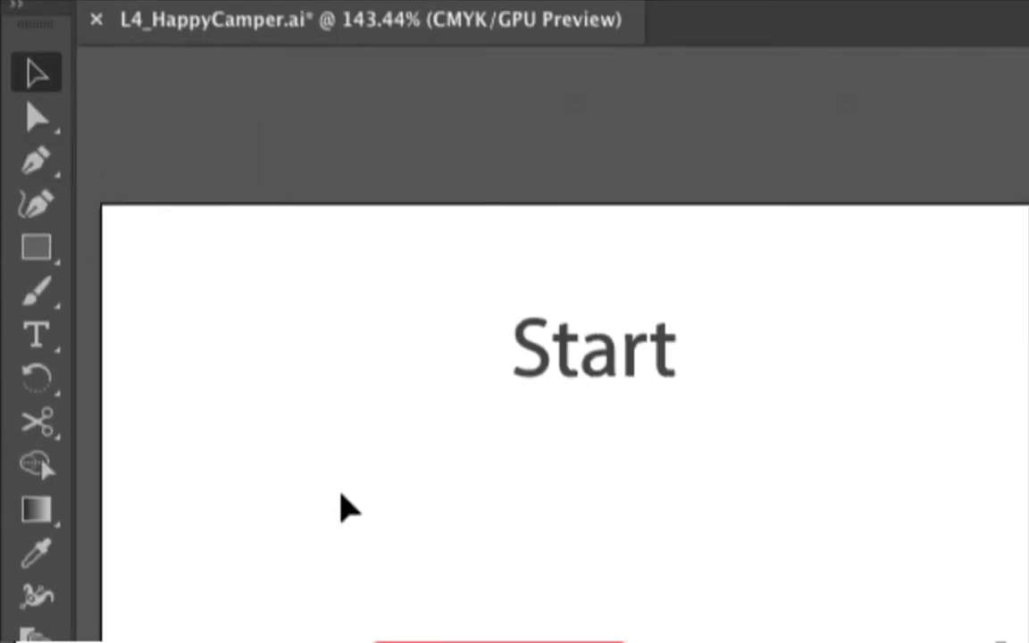
- Join the two open ends of the reshaped white path to close it
{"action": "left_click", "coordinate": [563, 353]}
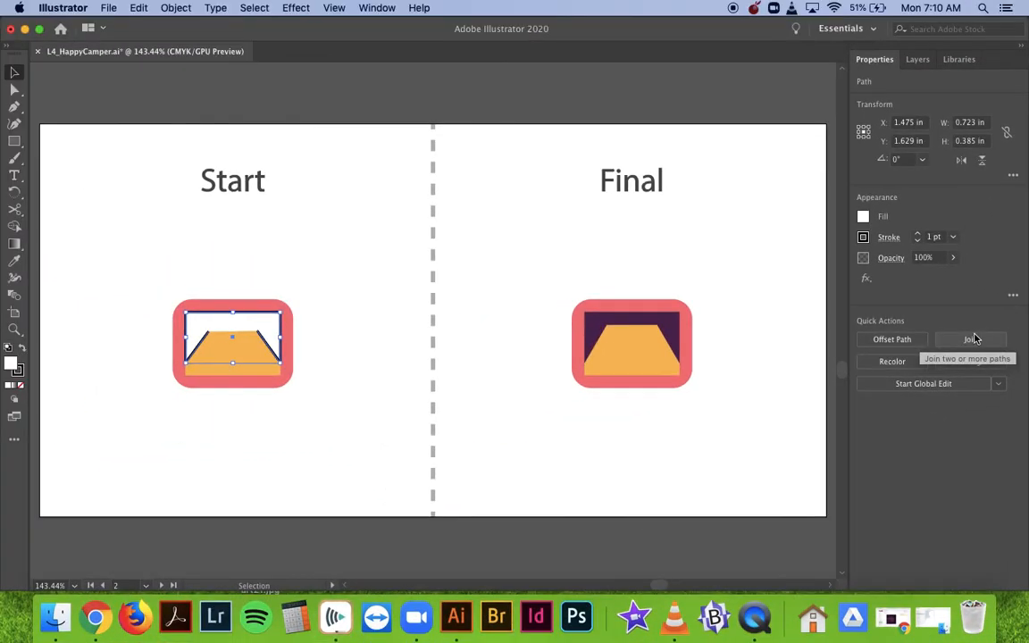
{"action": "left_click", "coordinate": [973, 340]}
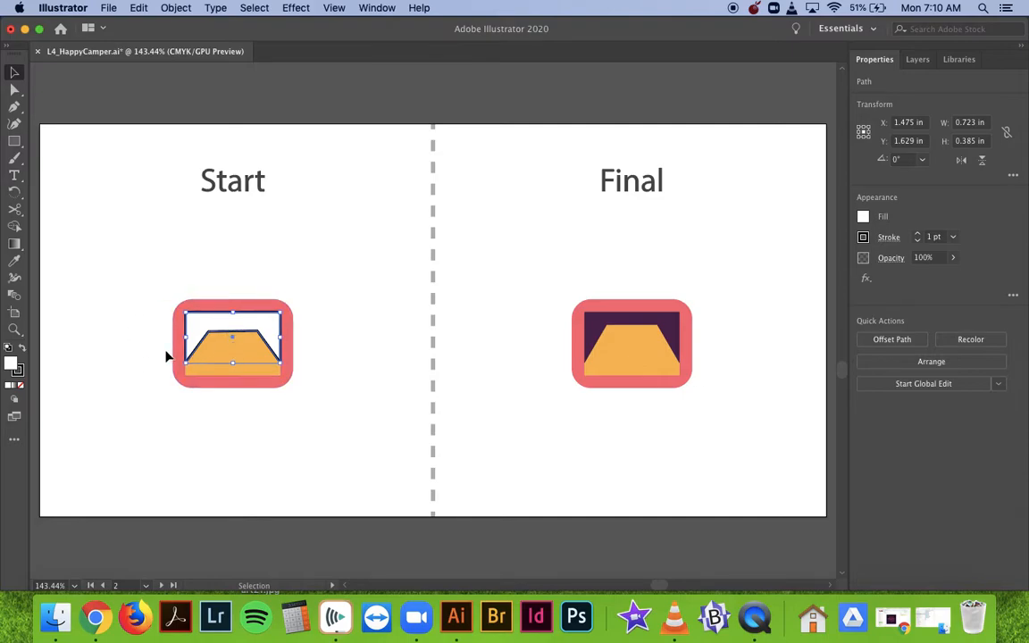
{"action": "left_click", "coordinate": [132, 359]}
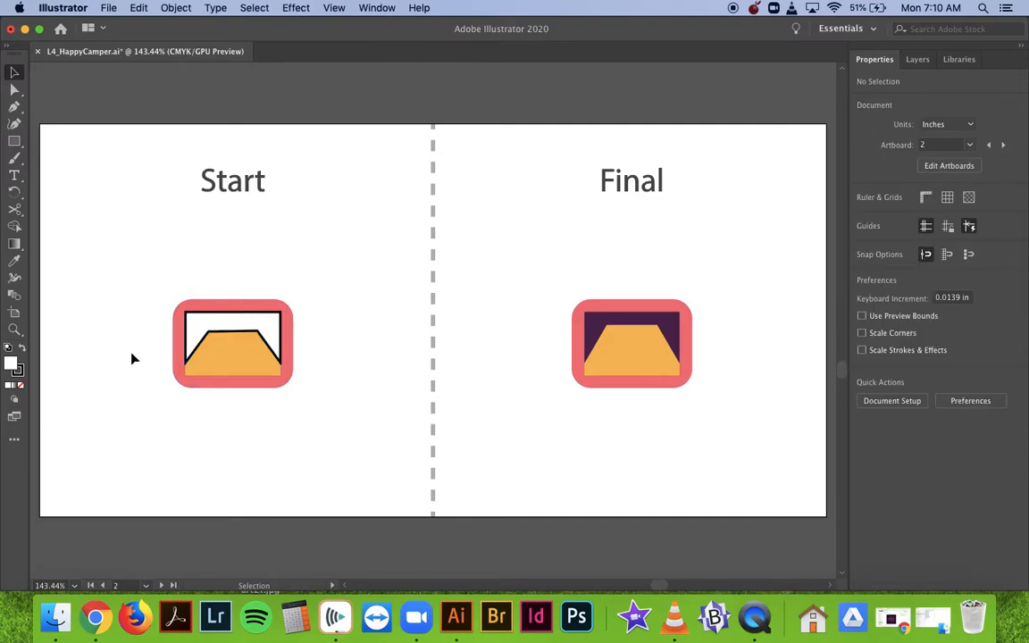
- Set the stroke of the closed white path to None
{"action": "left_click", "coordinate": [214, 321]}
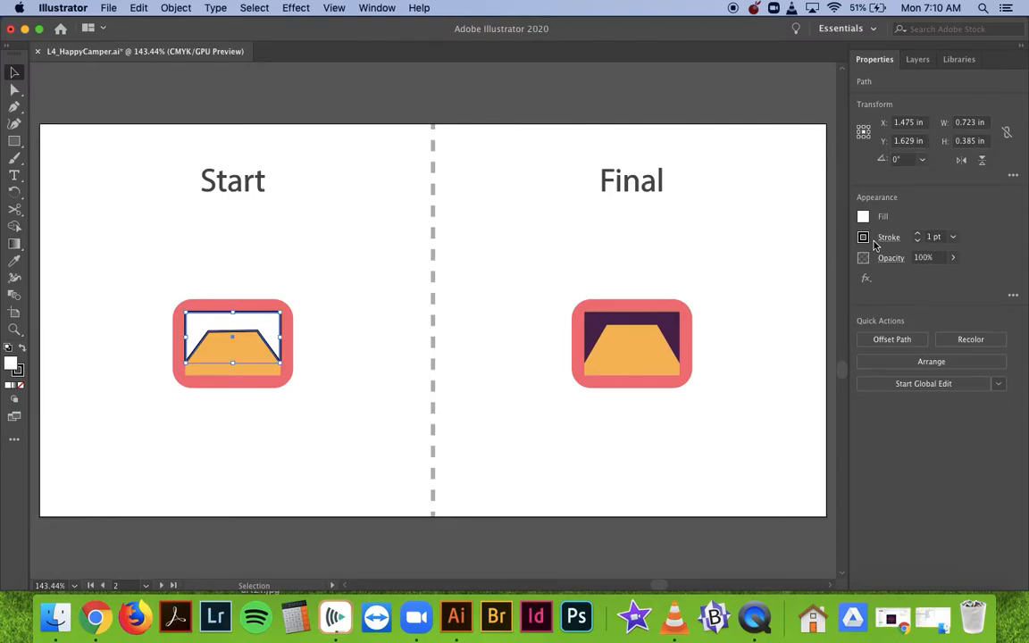
{"action": "left_click", "coordinate": [889, 237]}
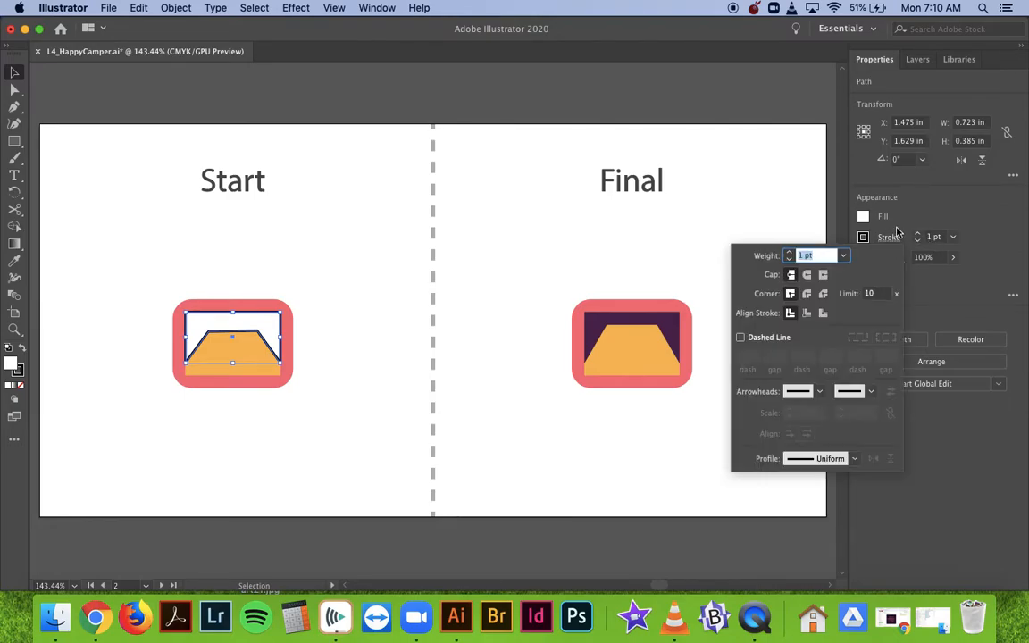
{"action": "left_click", "coordinate": [862, 237]}
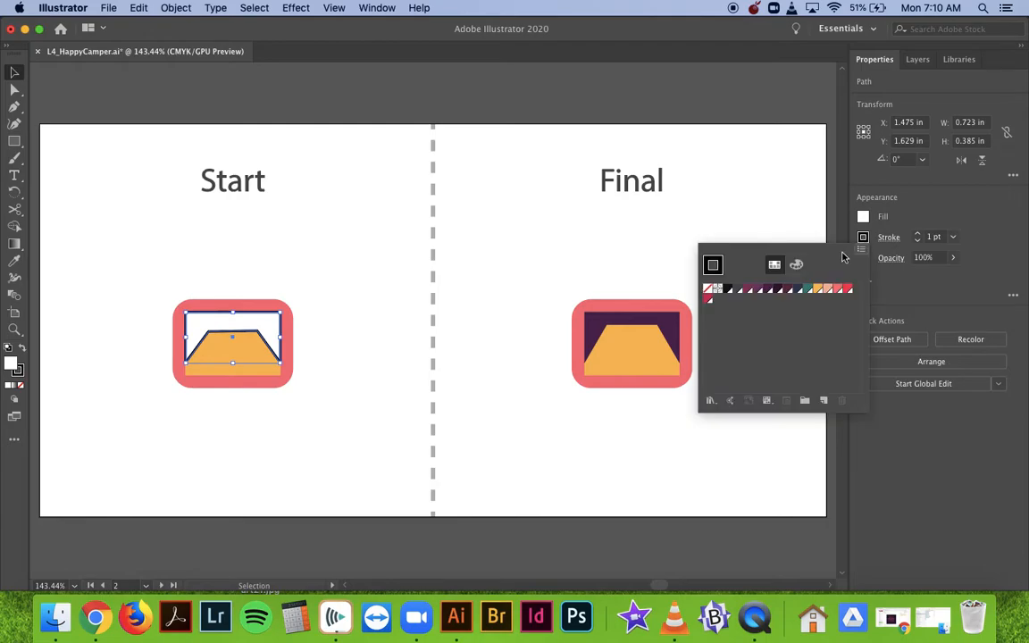
{"action": "left_click", "coordinate": [713, 266]}
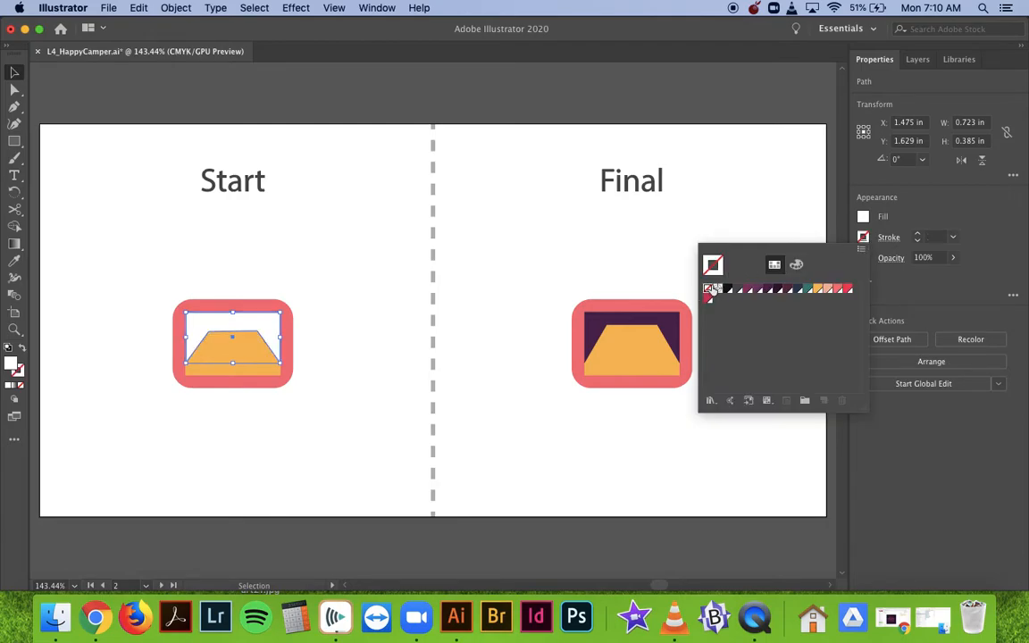
- Fill the closed path with the dark purple swatch that matches the Final example
{"action": "left_click", "coordinate": [863, 219]}
{"action": "left_click", "coordinate": [863, 219]}
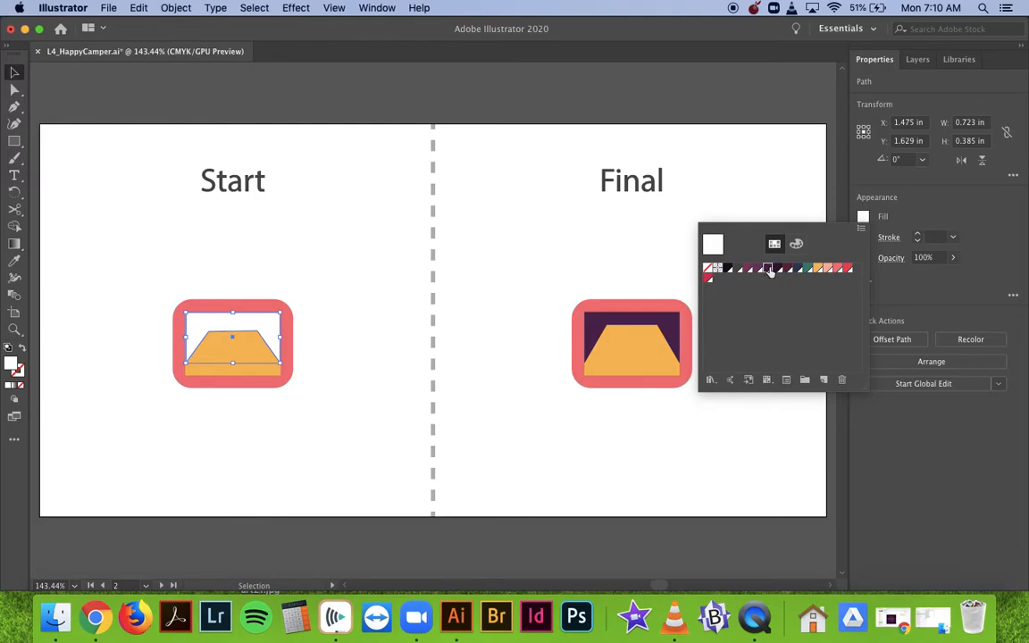
{"action": "left_click", "coordinate": [767, 268]}
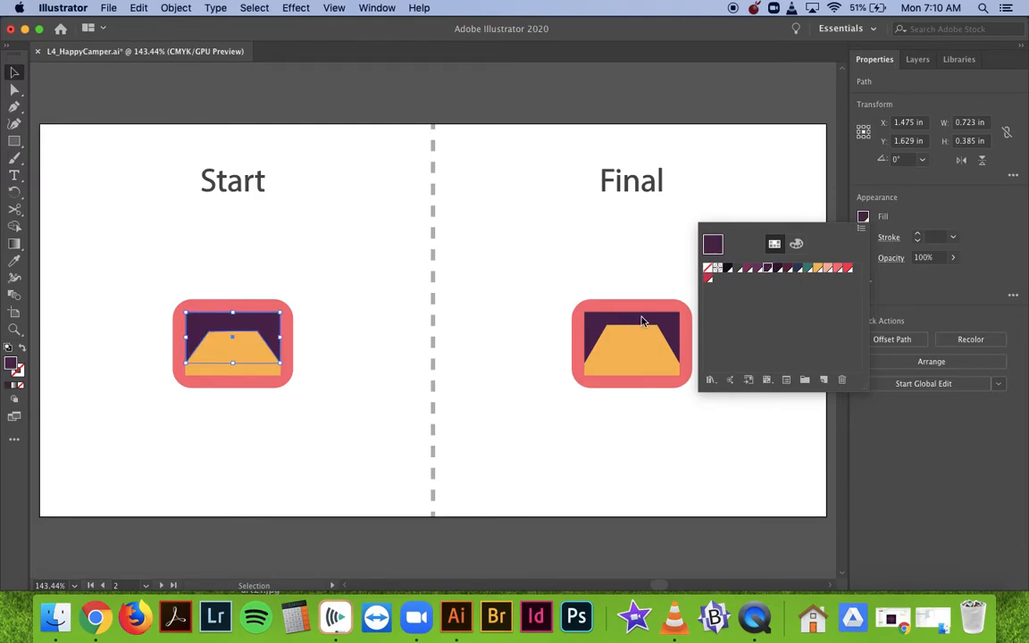
{"action": "left_click", "coordinate": [513, 402]}
{"action": "left_click", "coordinate": [353, 439]}
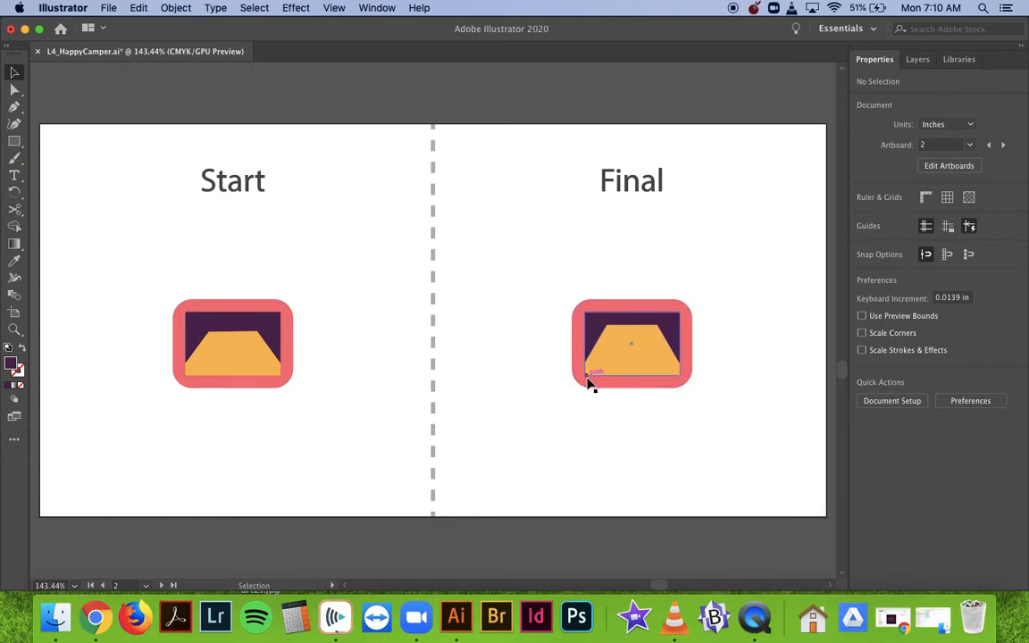
- Group all the shapes of the Start artwork and move the group slightly upward
{"action": "left_click_drag", "start_coordinate": [163, 274], "coordinate": [309, 411]}
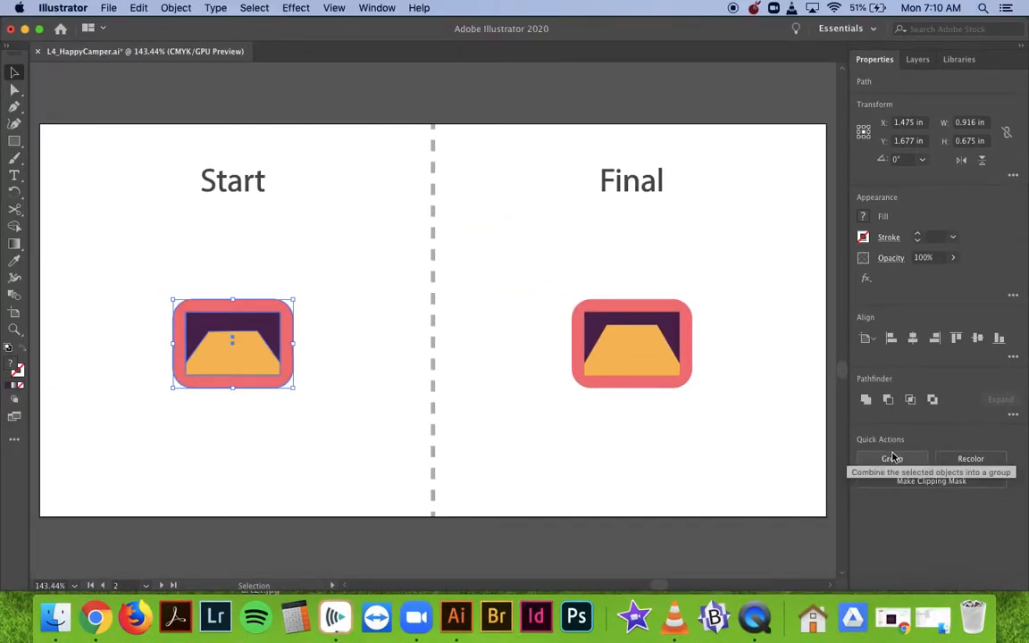
{"action": "left_click", "coordinate": [896, 460]}
{"action": "left_click", "coordinate": [389, 471]}
{"action": "mouse_move", "coordinate": [263, 361]}
{"action": "left_mouse_down"}
{"action": "mouse_move", "coordinate": [268, 394]}
{"action": "mouse_move", "coordinate": [260, 416]}
{"action": "mouse_move", "coordinate": [262, 344]}
{"action": "mouse_move", "coordinate": [262, 358]}
{"action": "left_mouse_up"}
{"action": "left_click", "coordinate": [408, 409]}
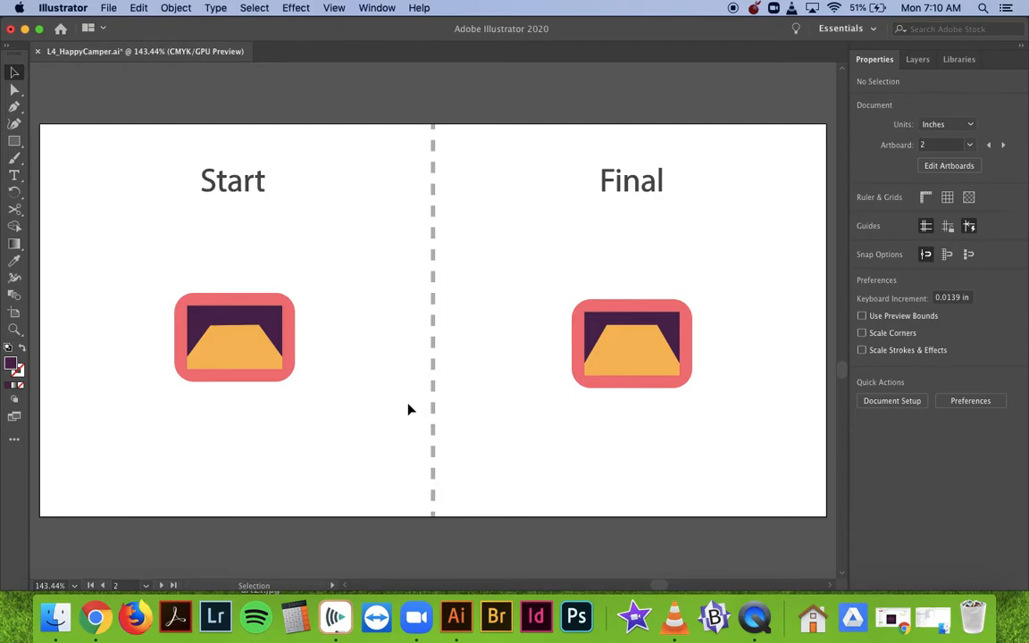
- Go to artboard 3 with the red bottle artwork and fit it in view
{"action": "scroll", "coordinate": [408, 409], "scroll_direction": "down", "scroll_amount": 3}
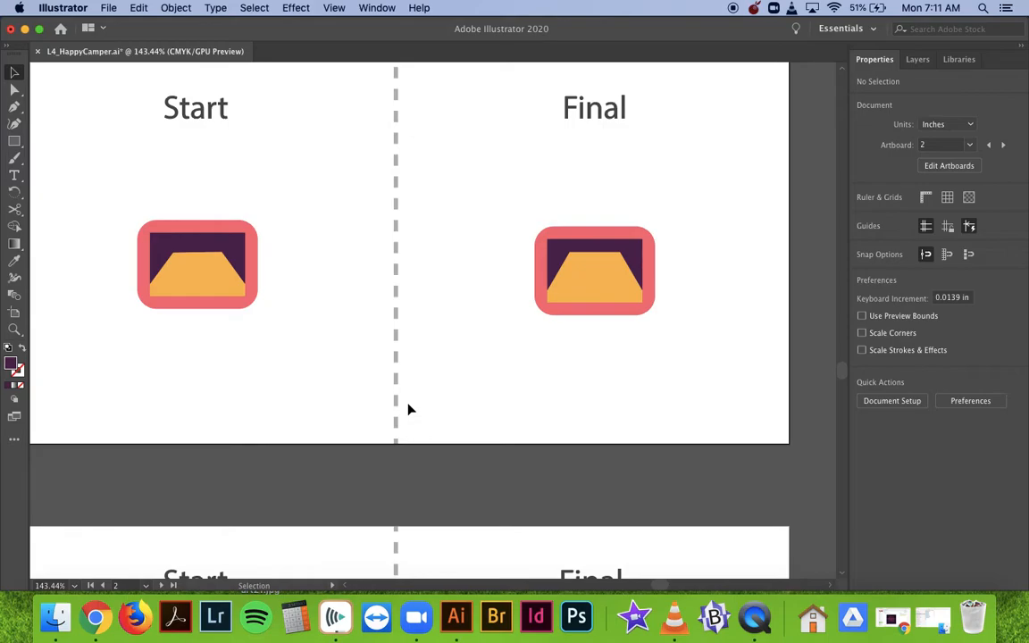
{"action": "scroll", "coordinate": [408, 410], "scroll_direction": "down", "scroll_amount": 10}
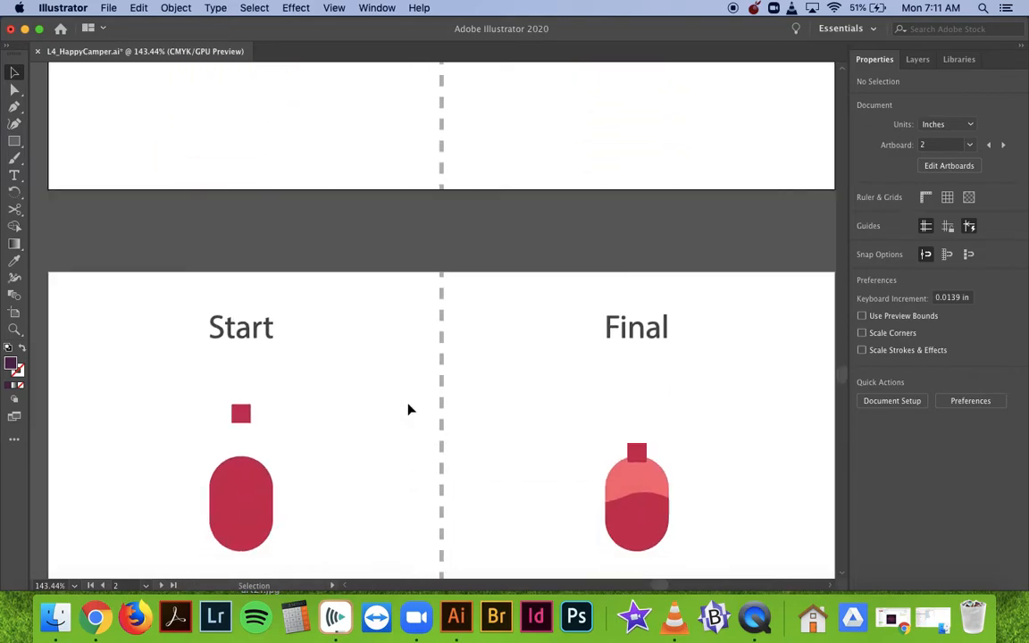
{"action": "scroll", "coordinate": [408, 410], "scroll_direction": "down", "scroll_amount": 1}
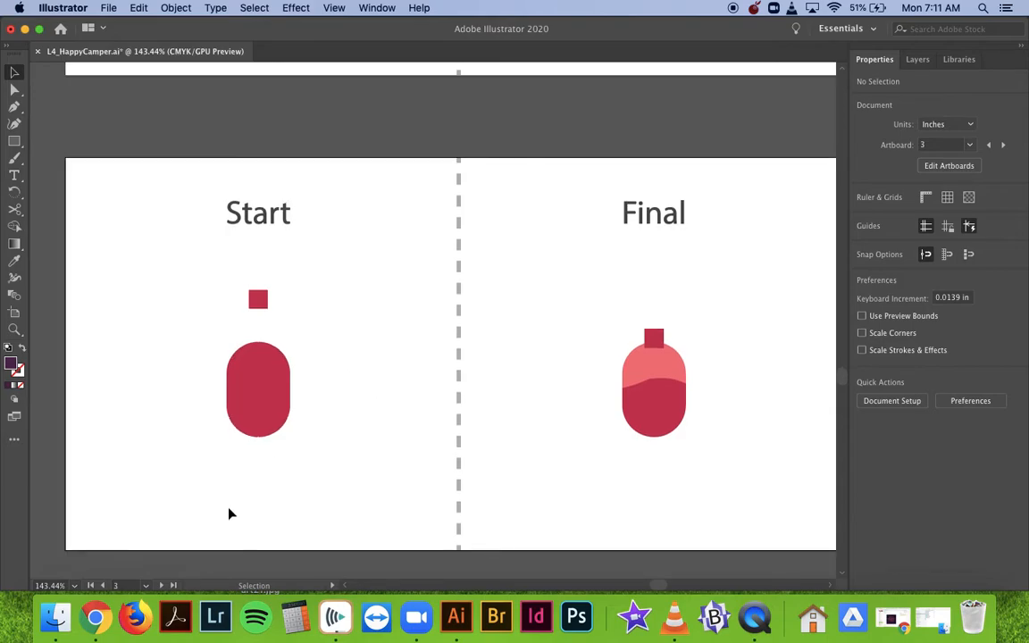
{"action": "left_click", "coordinate": [160, 586]}
{"action": "left_click", "coordinate": [104, 586]}
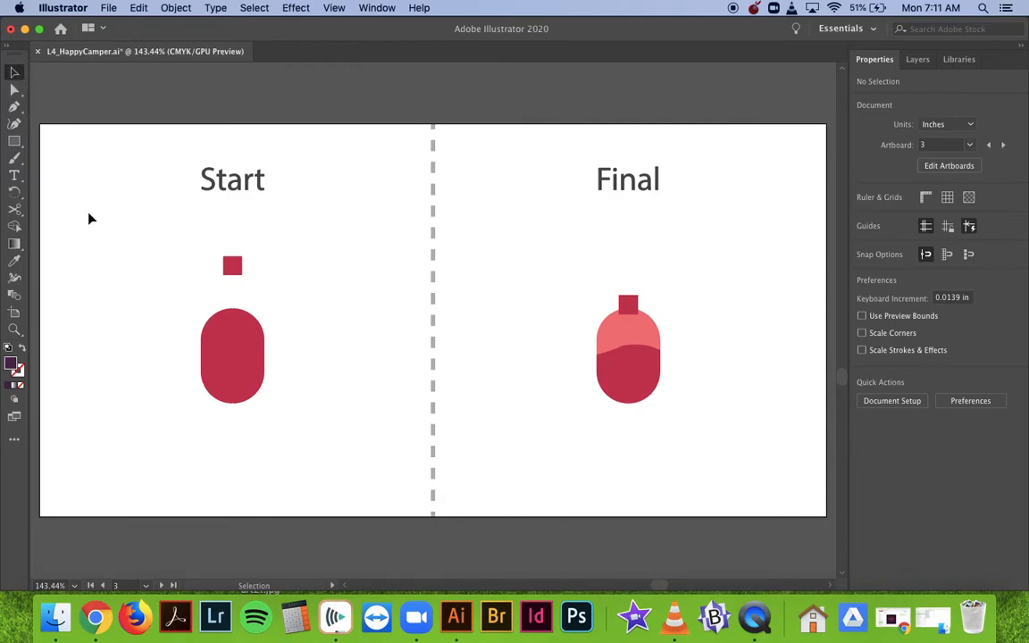
- Select the rounded crimson shape under Start and add the Knife tool to the toolbar's Eraser and Scissors group
{"action": "left_click", "coordinate": [223, 340]}
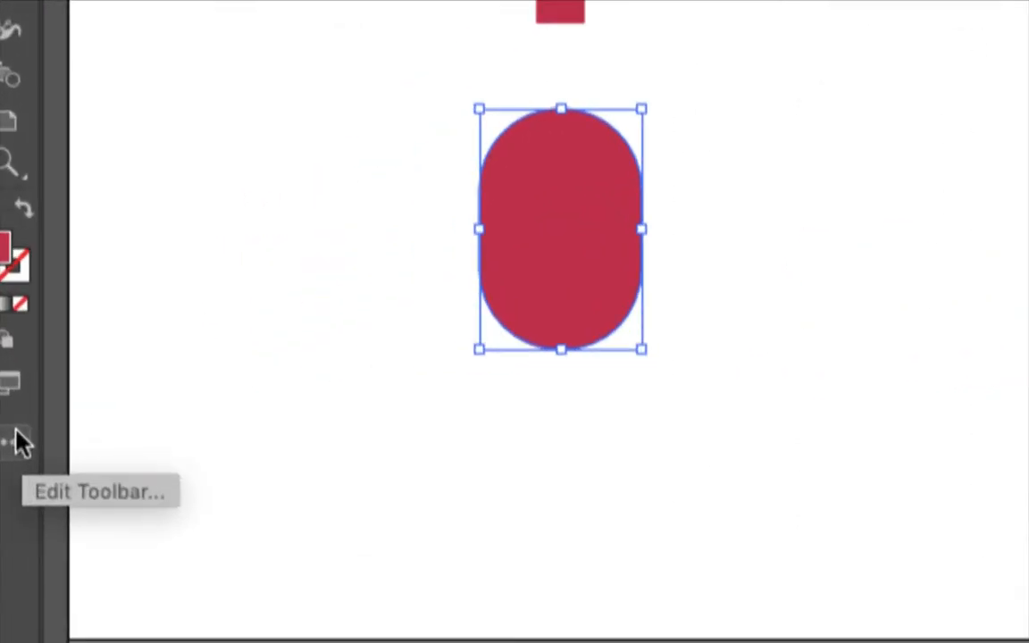
{"action": "left_click", "coordinate": [20, 442]}
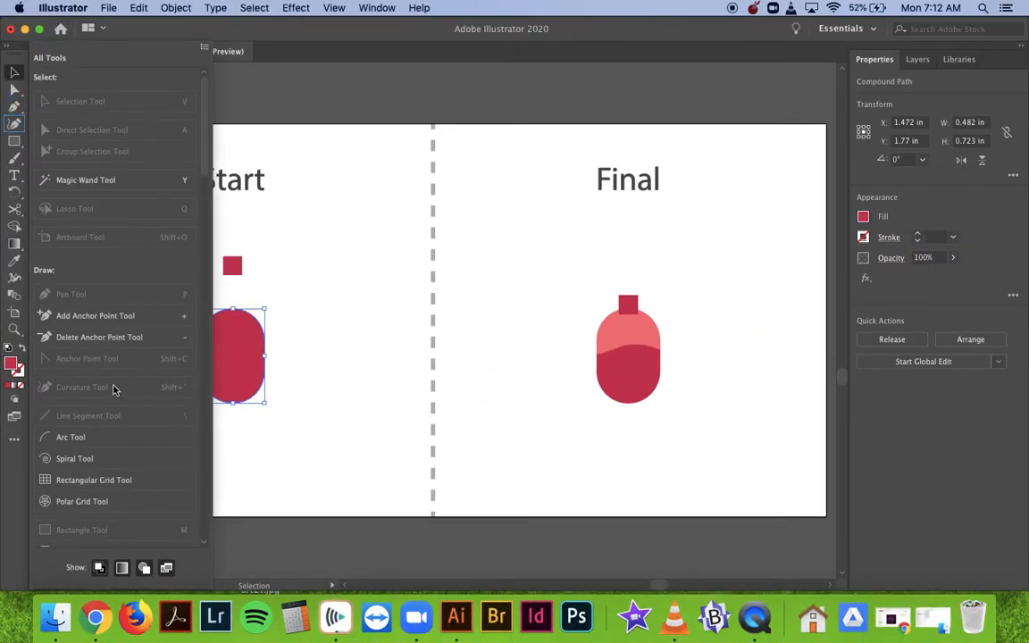
{"action": "scroll", "coordinate": [112, 389], "scroll_direction": "down", "scroll_amount": 5}
{"action": "scroll", "coordinate": [113, 390], "scroll_direction": "down", "scroll_amount": 3}
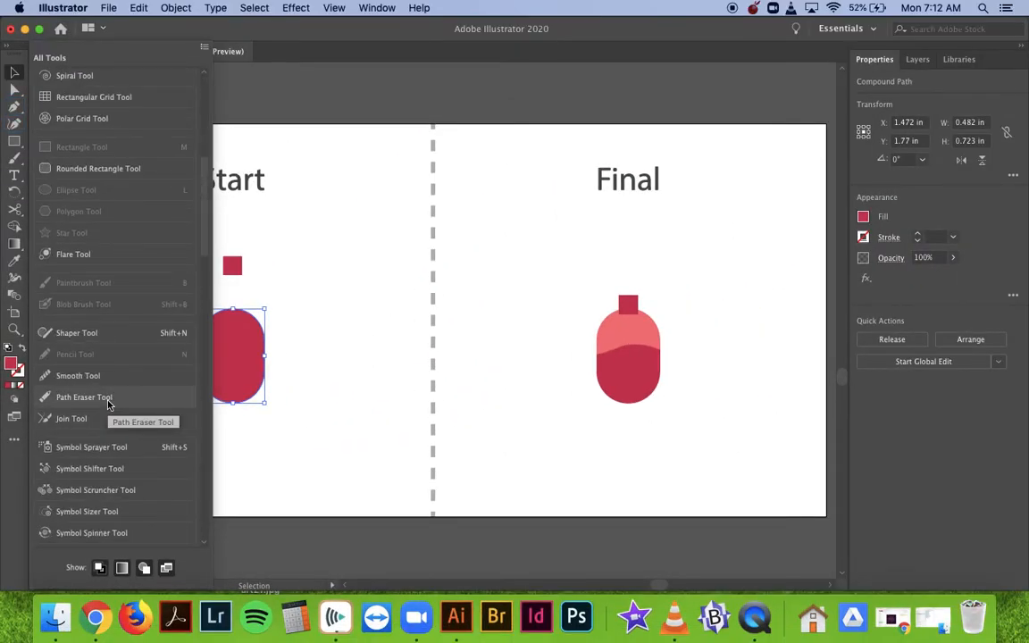
{"action": "scroll", "coordinate": [107, 405], "scroll_direction": "down", "scroll_amount": 6}
{"action": "scroll", "coordinate": [107, 405], "scroll_direction": "down", "scroll_amount": 8}
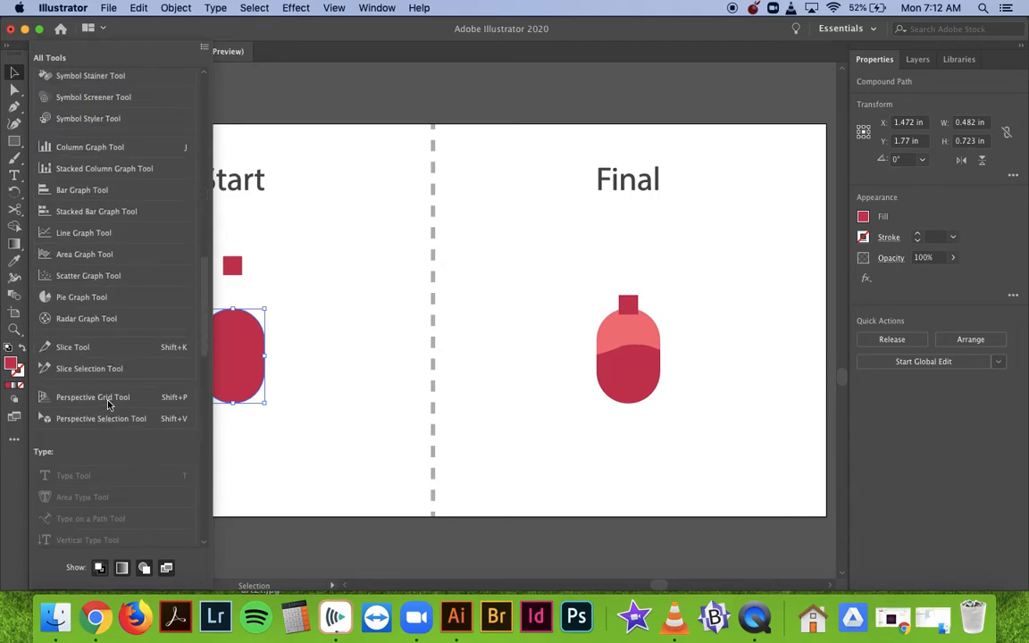
{"action": "scroll", "coordinate": [108, 404], "scroll_direction": "down", "scroll_amount": 10}
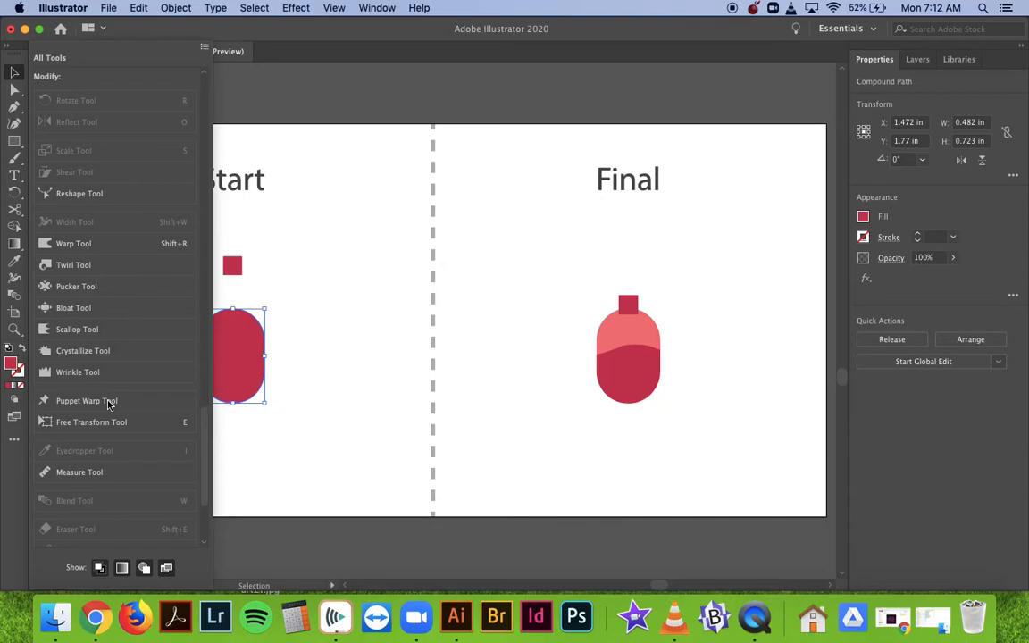
{"action": "scroll", "coordinate": [107, 405], "scroll_direction": "down", "scroll_amount": 3}
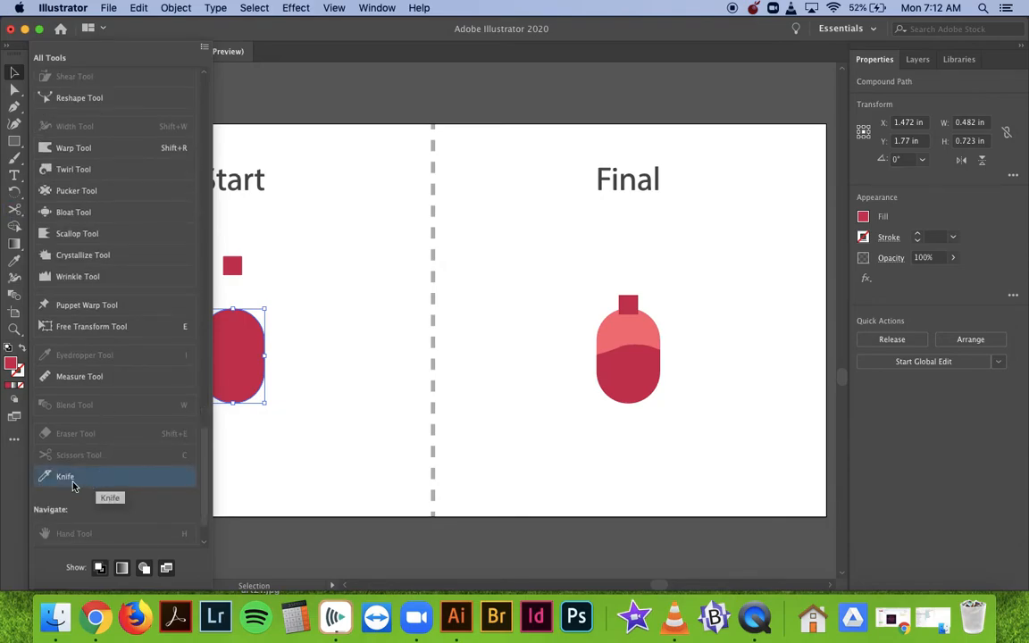
{"action": "mouse_move", "coordinate": [49, 478]}
{"action": "left_mouse_down"}
{"action": "mouse_move", "coordinate": [22, 198]}
{"action": "mouse_move", "coordinate": [18, 207]}
{"action": "mouse_move", "coordinate": [22, 198]}
{"action": "mouse_move", "coordinate": [80, 247]}
{"action": "left_mouse_up"}
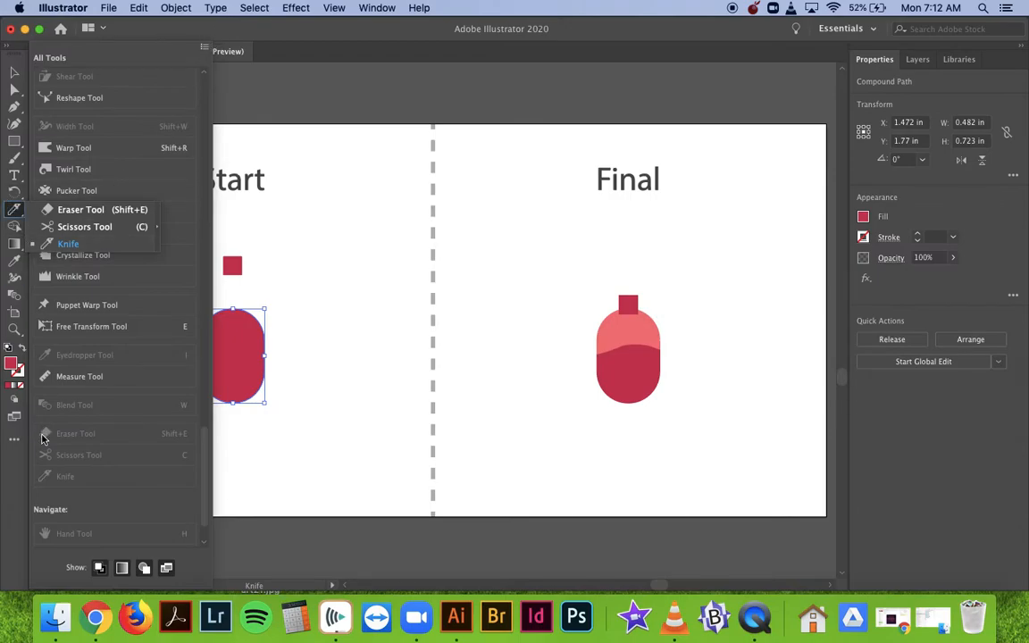
{"action": "left_click", "coordinate": [10, 487]}
{"action": "left_click", "coordinate": [13, 442]}
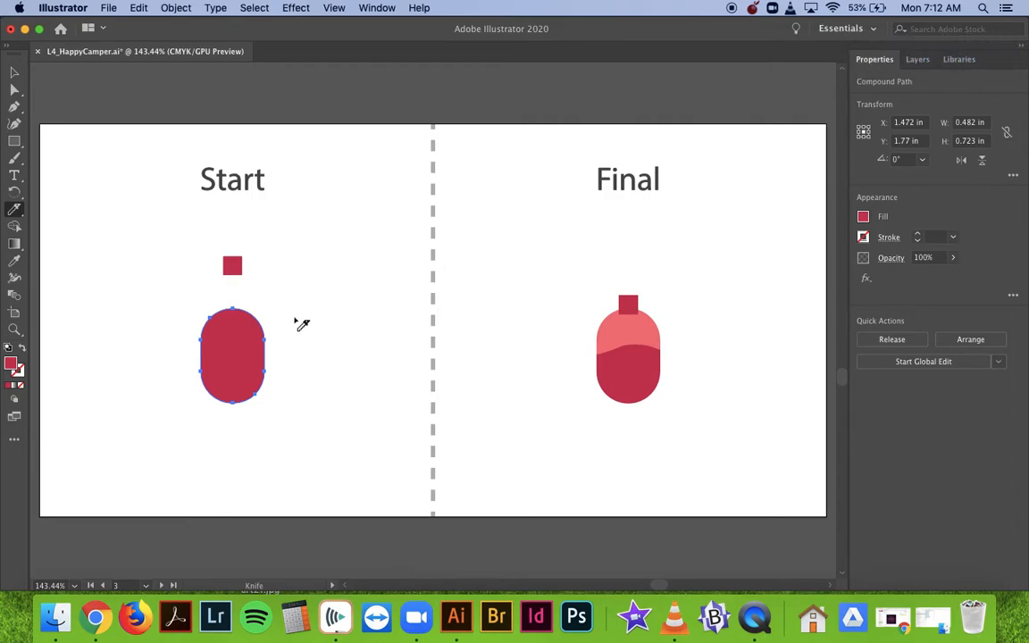
- Cut the rounded crimson shape in two with a slightly wavy freehand Knife stroke across its upper half, leaving nothing selected
{"action": "mouse_move", "coordinate": [288, 347]}
{"action": "left_mouse_down"}
{"action": "mouse_move", "coordinate": [214, 354]}
{"action": "mouse_move", "coordinate": [184, 390]}
{"action": "left_mouse_up"}
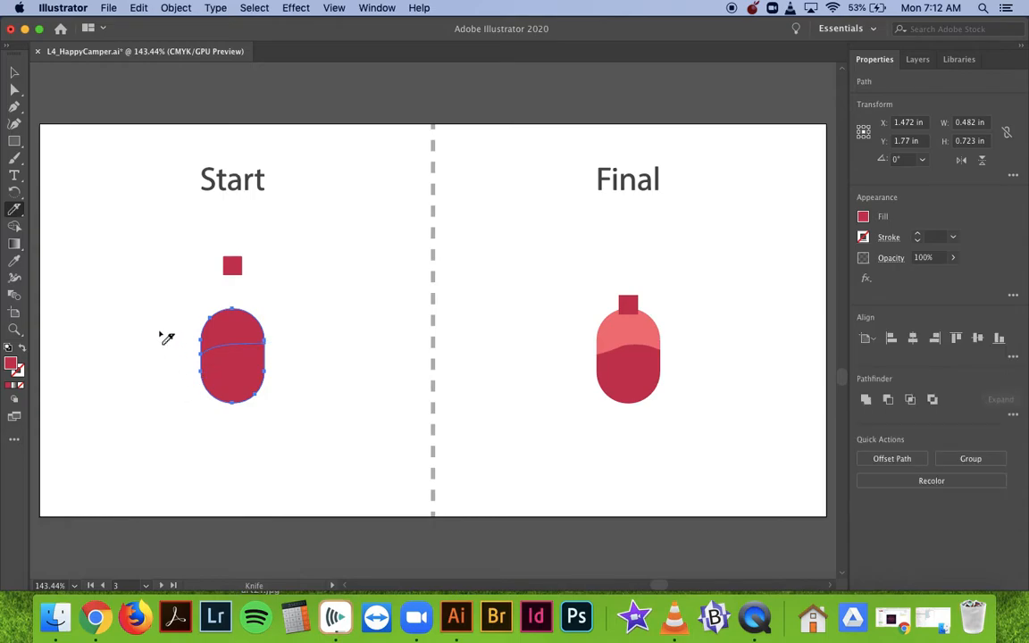
{"action": "left_click", "coordinate": [14, 89]}
{"action": "left_click", "coordinate": [88, 227]}
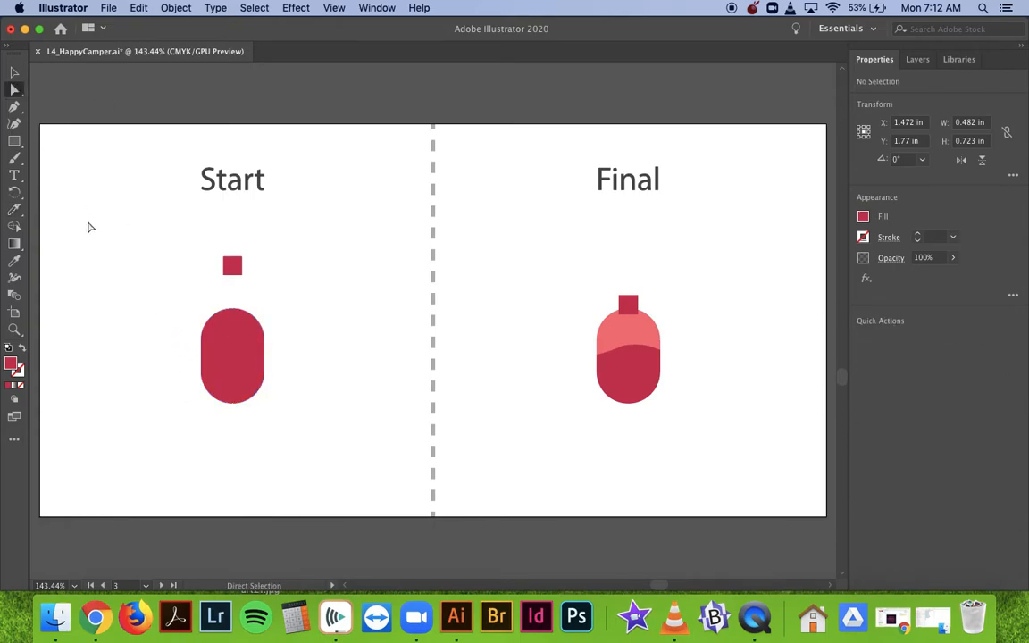
- Fill the upper piece of the cut shape with the light coral swatch that matches the Final example
{"action": "left_click", "coordinate": [236, 340]}
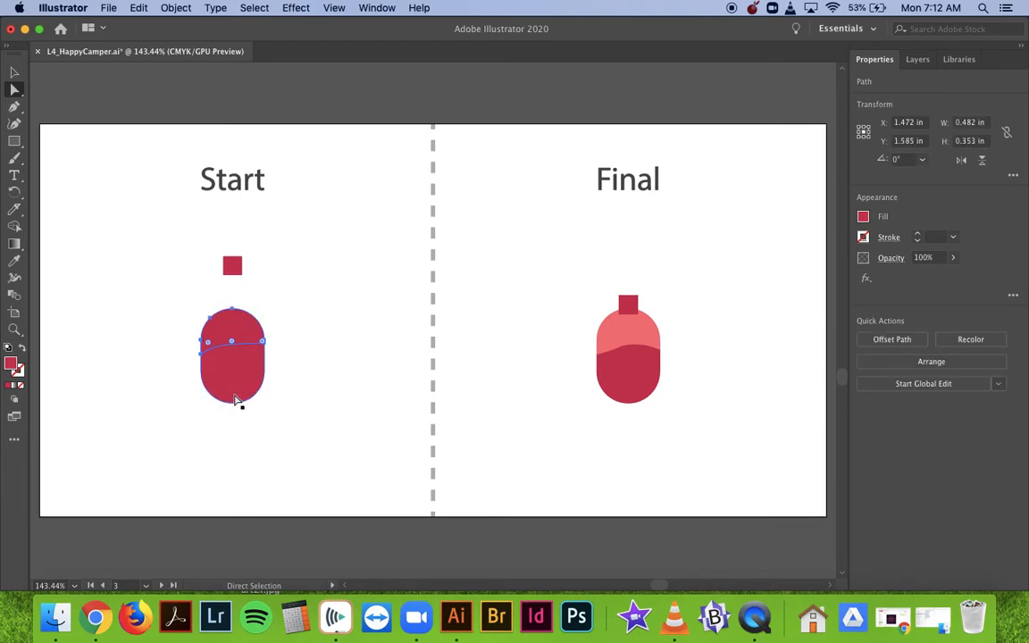
{"action": "left_click", "coordinate": [863, 216]}
{"action": "left_click", "coordinate": [837, 270]}
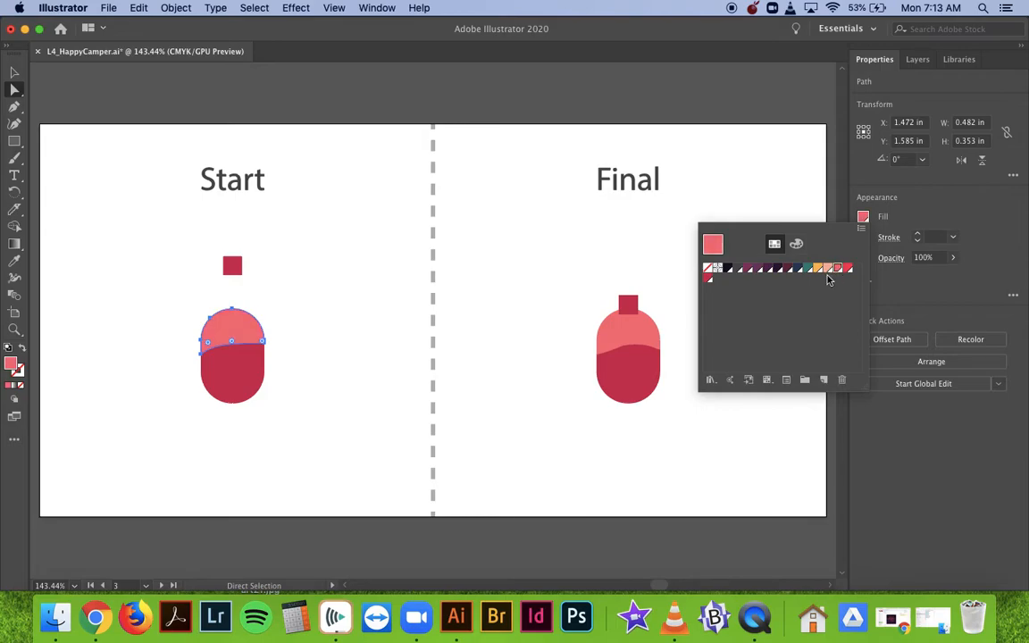
{"action": "left_click", "coordinate": [305, 286]}
{"action": "left_click", "coordinate": [306, 289]}
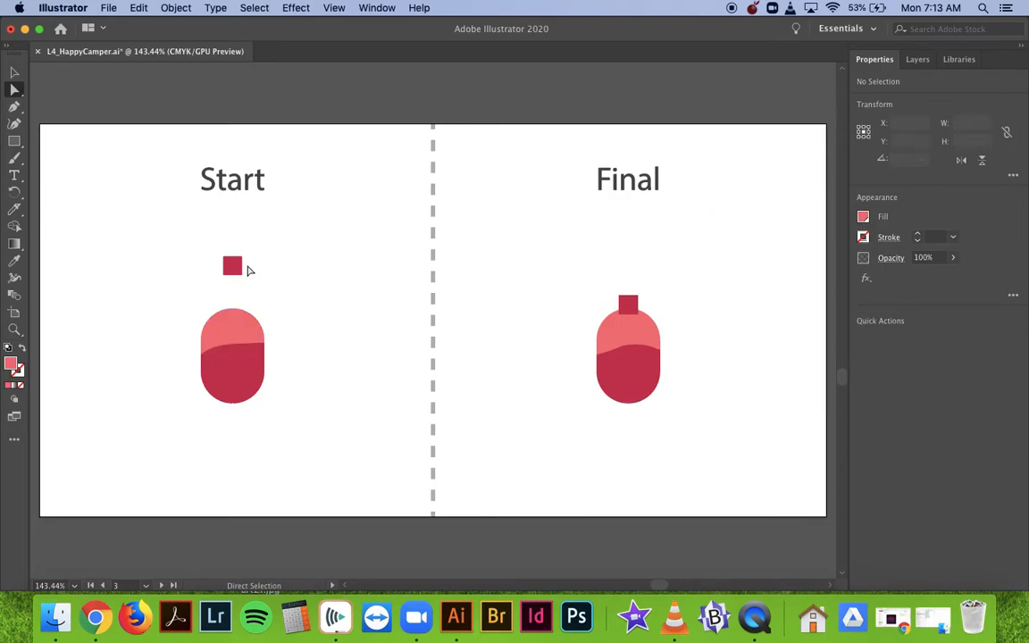
- Move the small crimson square down onto the rounded shape's top edge and group all the bottle shapes
{"action": "left_click_drag", "start_coordinate": [232, 266], "coordinate": [231, 310]}
{"action": "left_click_drag", "start_coordinate": [296, 259], "coordinate": [181, 466]}
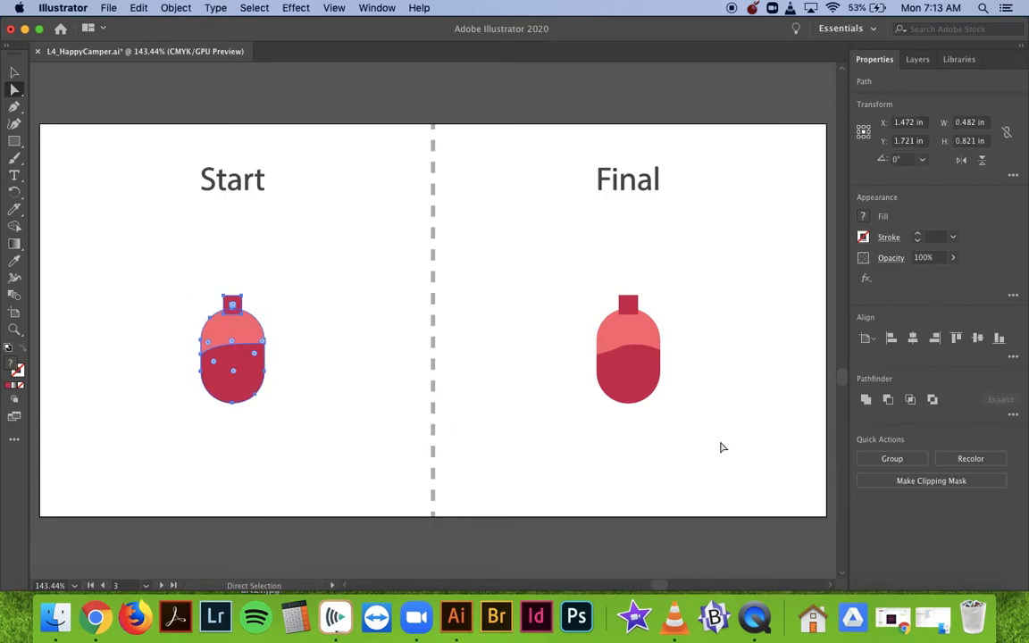
{"action": "left_click", "coordinate": [914, 461]}
{"action": "left_click", "coordinate": [340, 414]}
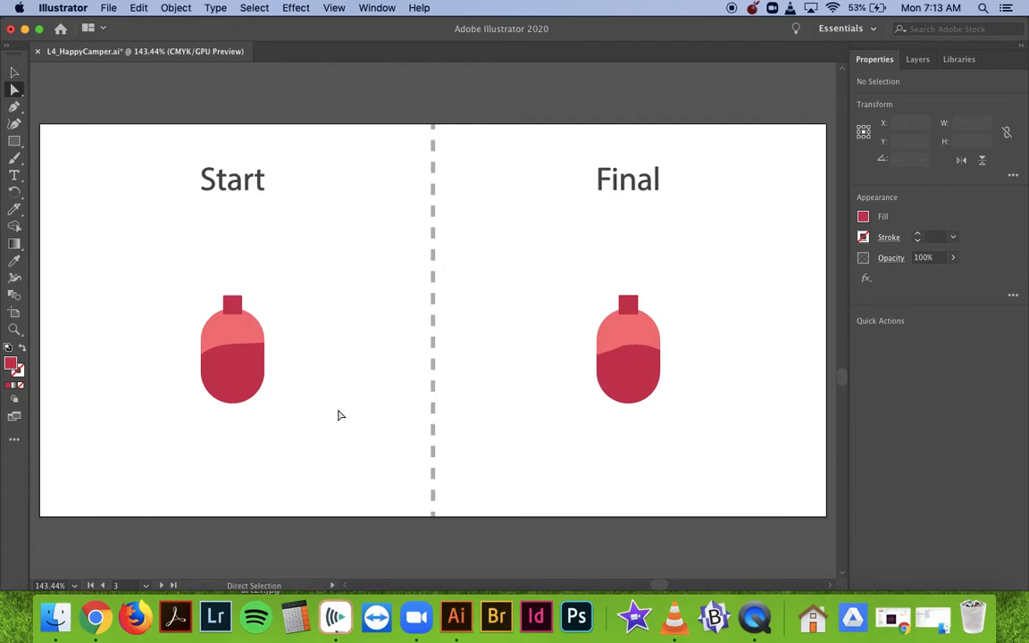
- Save the document
{"action": "scroll", "coordinate": [339, 416], "scroll_direction": "right", "scroll_amount": 1}
{"action": "scroll", "coordinate": [339, 416], "scroll_direction": "down", "scroll_amount": 1}
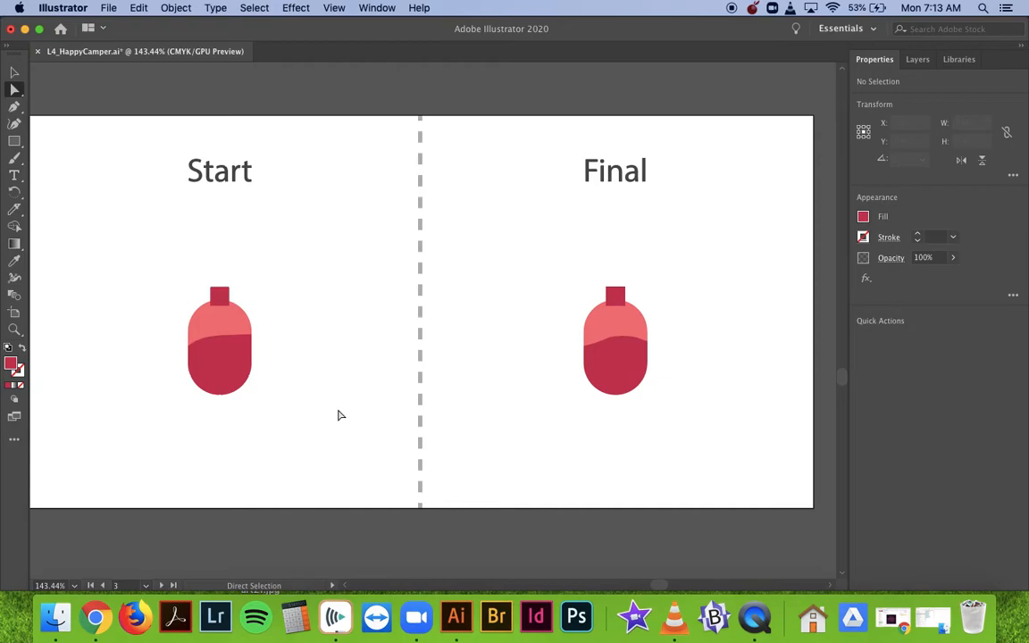
{"action": "key", "text": "super"}
{"action": "key", "text": "super+s"}
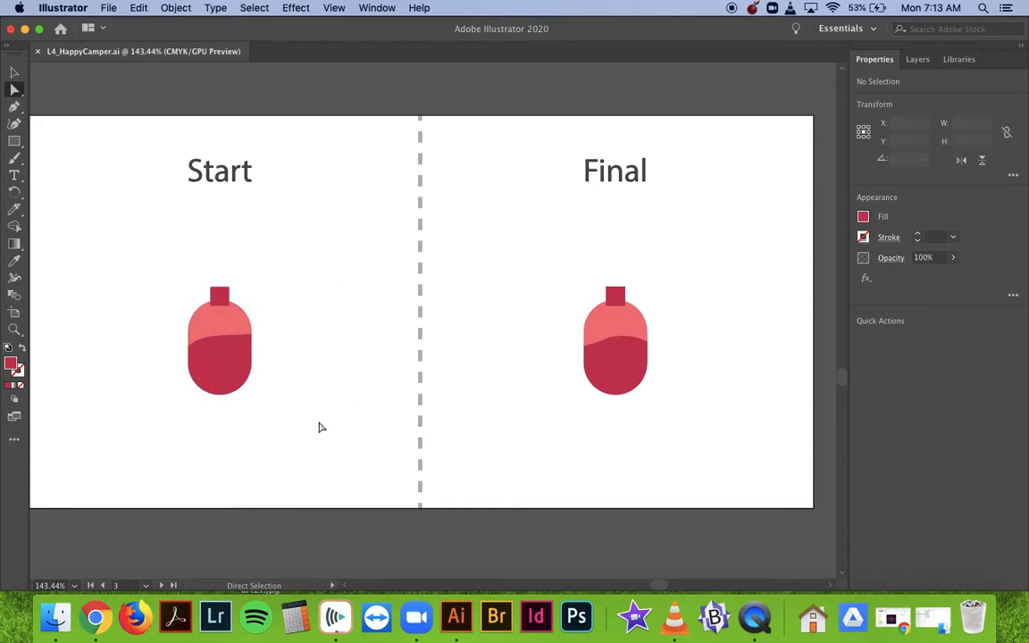
- Go to artboard 4 with the tent artwork and fit it in view
{"action": "scroll", "coordinate": [320, 429], "scroll_direction": "down", "scroll_amount": 1}
{"action": "scroll", "coordinate": [319, 429], "scroll_direction": "down", "scroll_amount": 10}
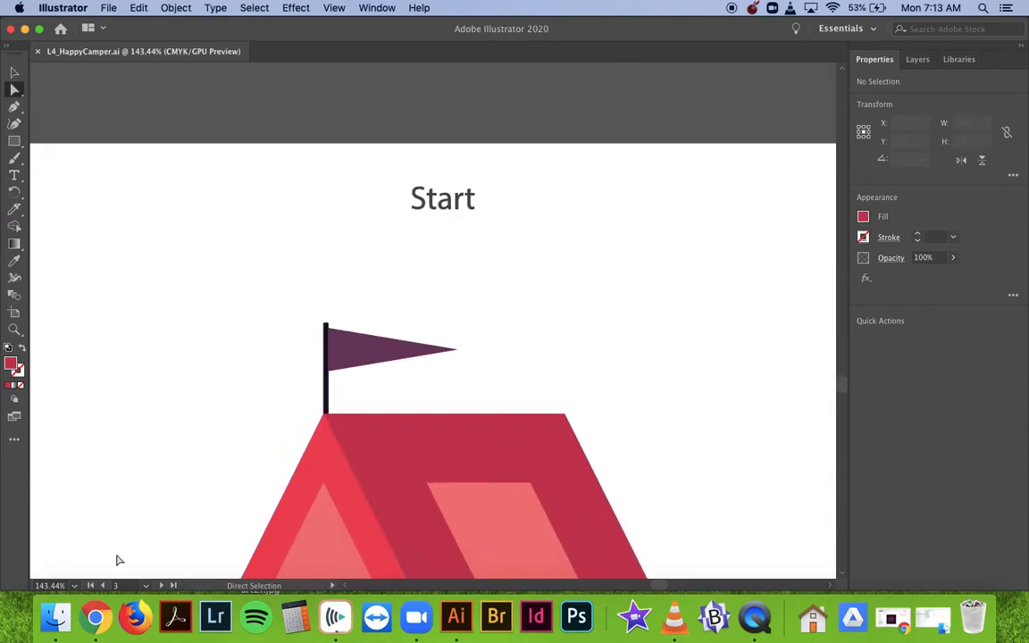
{"action": "left_click", "coordinate": [161, 586]}
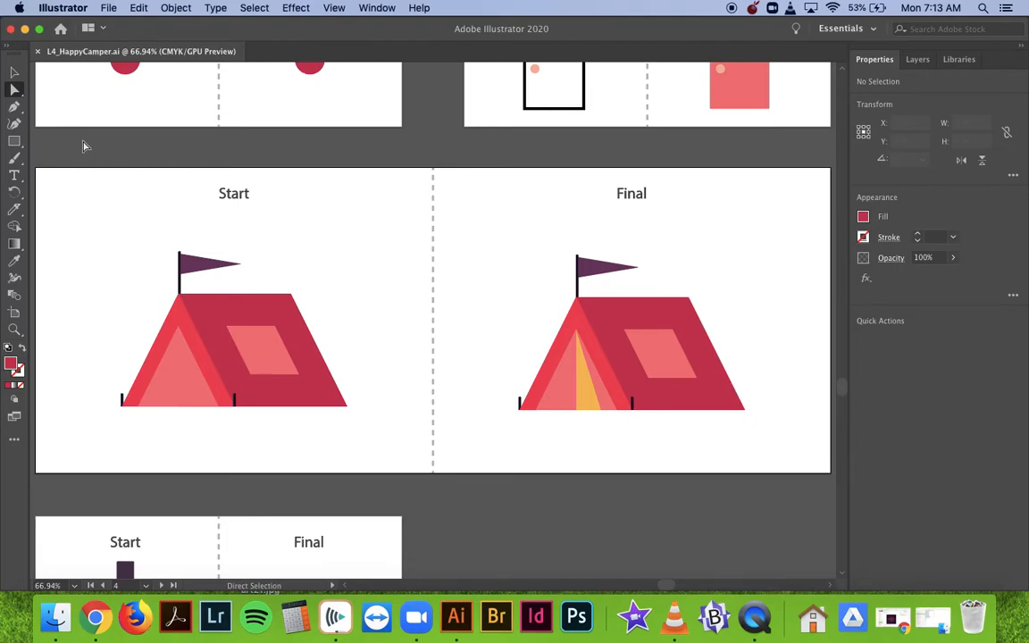
- Select the light coral entrance triangle of the Start tent and activate the Knife tool with the triangle enlarged
{"action": "left_click", "coordinate": [15, 71]}
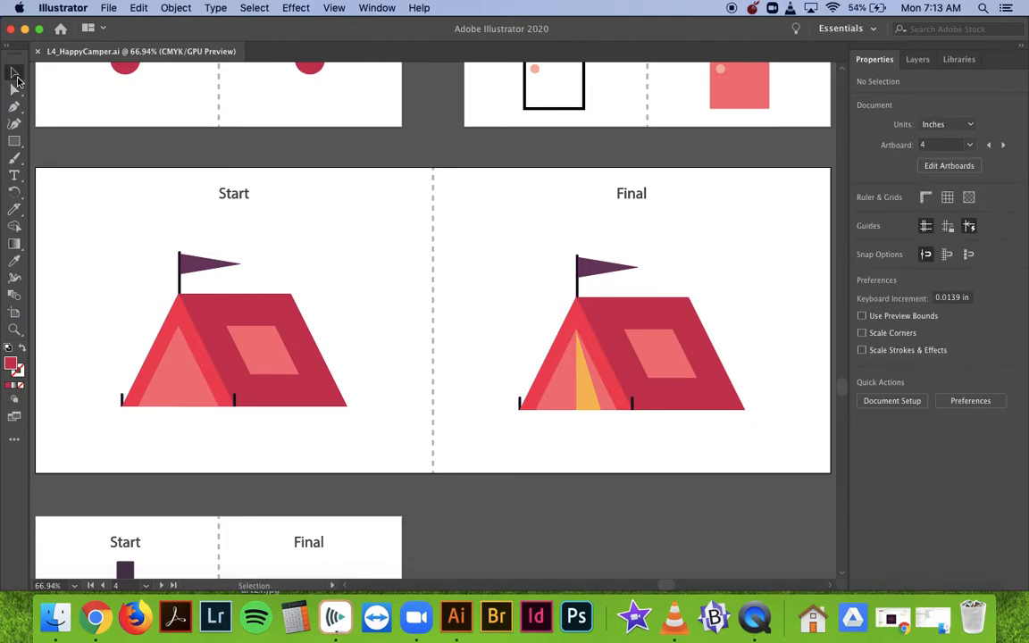
{"action": "left_click", "coordinate": [175, 379]}
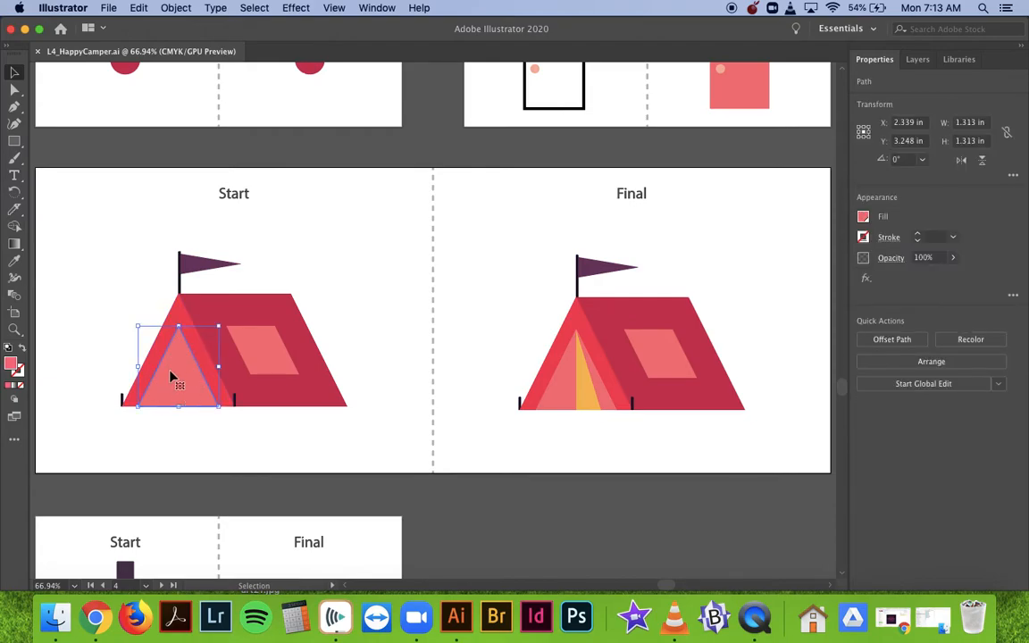
{"action": "key", "text": "a"}
{"action": "key", "text": "super+equal"}
{"action": "key", "text": "super+equal"}
{"action": "key", "text": "super+equal"}
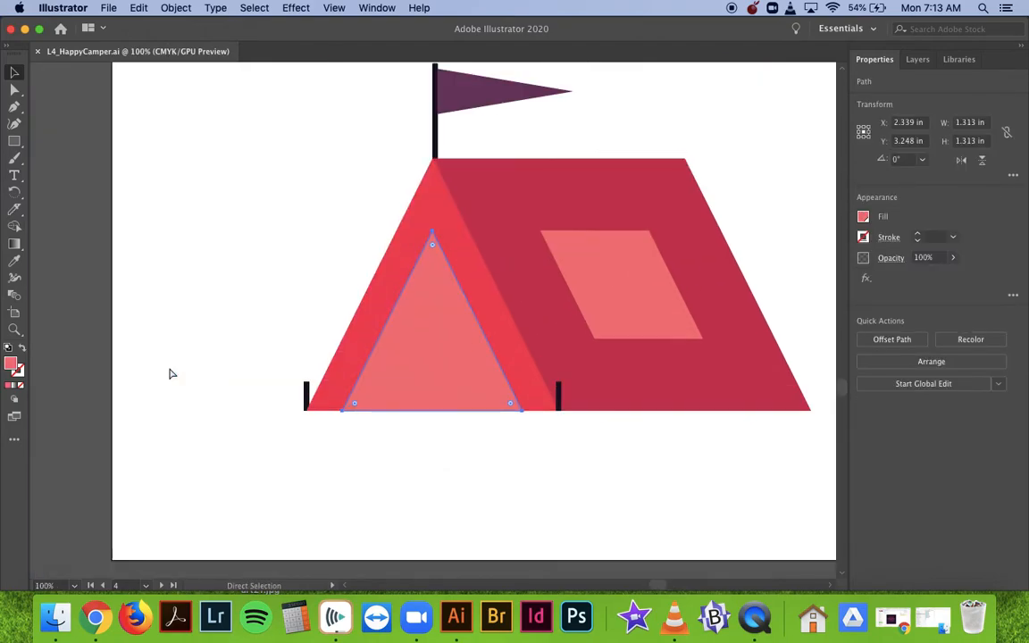
{"action": "key", "text": "v"}
{"action": "scroll", "coordinate": [163, 358], "scroll_direction": "up", "scroll_amount": 5}
{"action": "scroll", "coordinate": [163, 358], "scroll_direction": "right", "scroll_amount": 5}
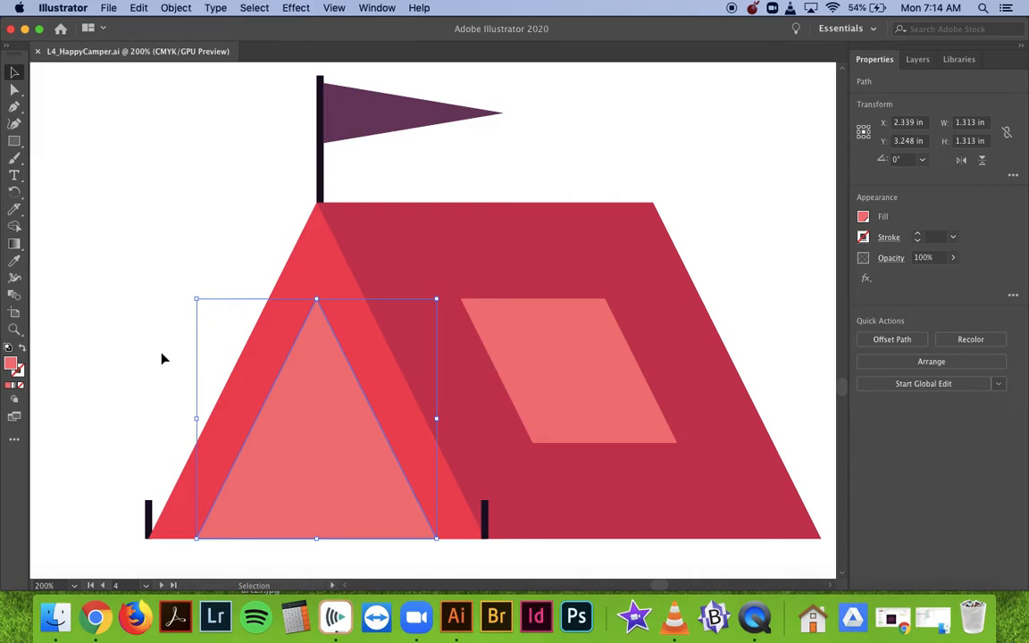
{"action": "left_click", "coordinate": [15, 208]}
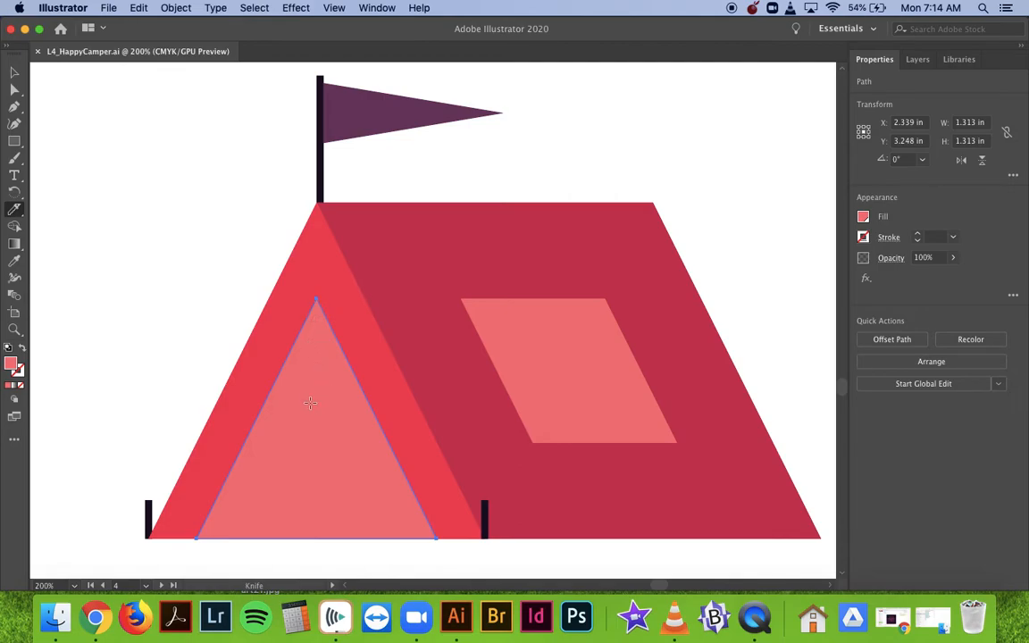
{"action": "key", "text": "alt+super+8"}
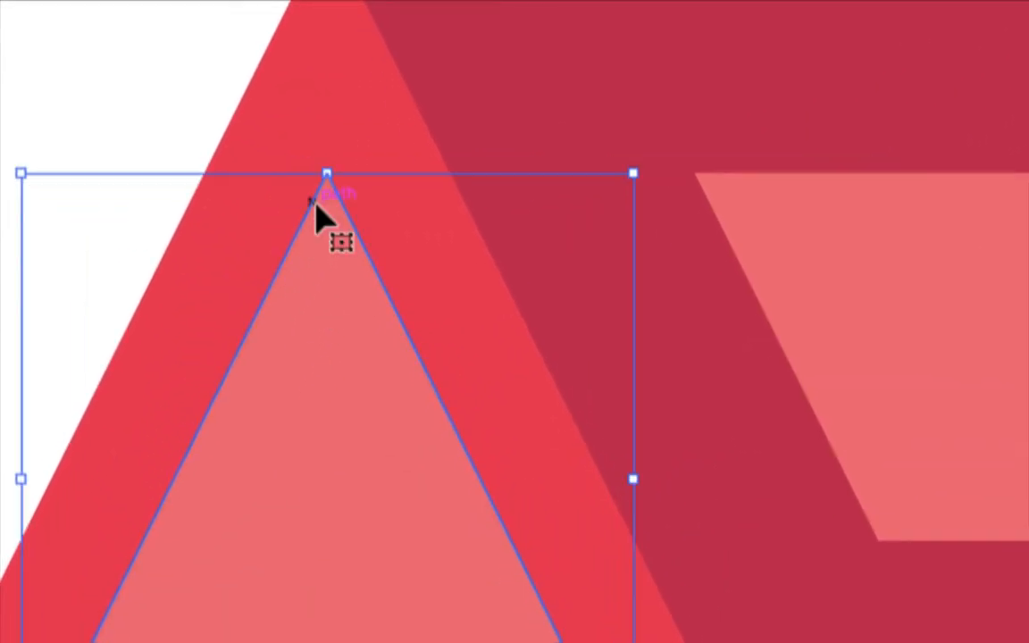
{"action": "key", "text": "super+minus"}
{"action": "scroll", "coordinate": [656, 30], "scroll_direction": "up", "scroll_amount": 4}
{"action": "scroll", "coordinate": [1021, 356], "scroll_direction": "right", "scroll_amount": 1}
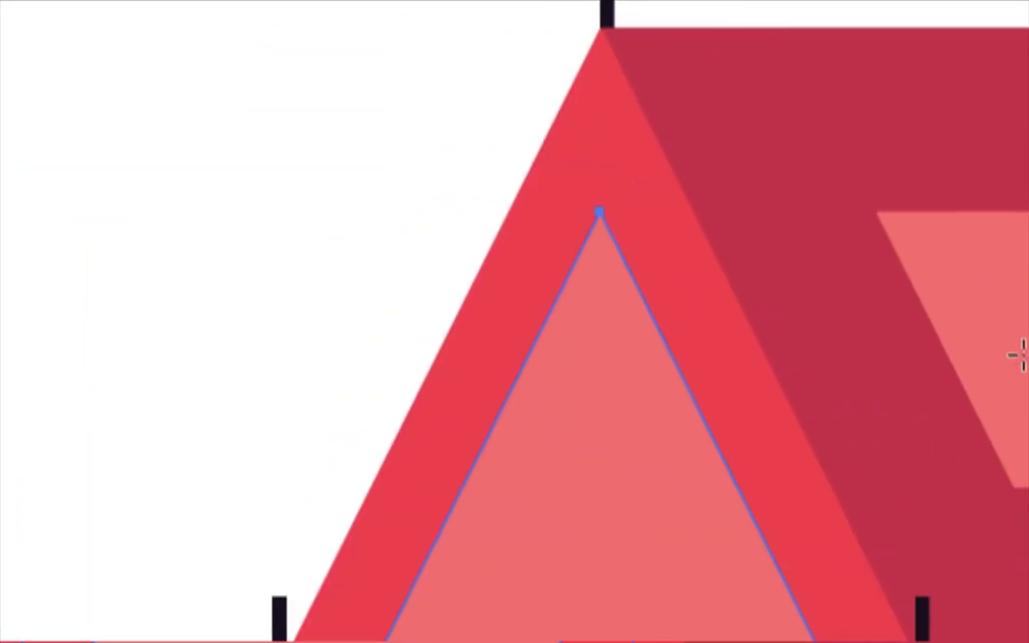
{"action": "scroll", "coordinate": [827, 632], "scroll_direction": "down", "scroll_amount": 2}
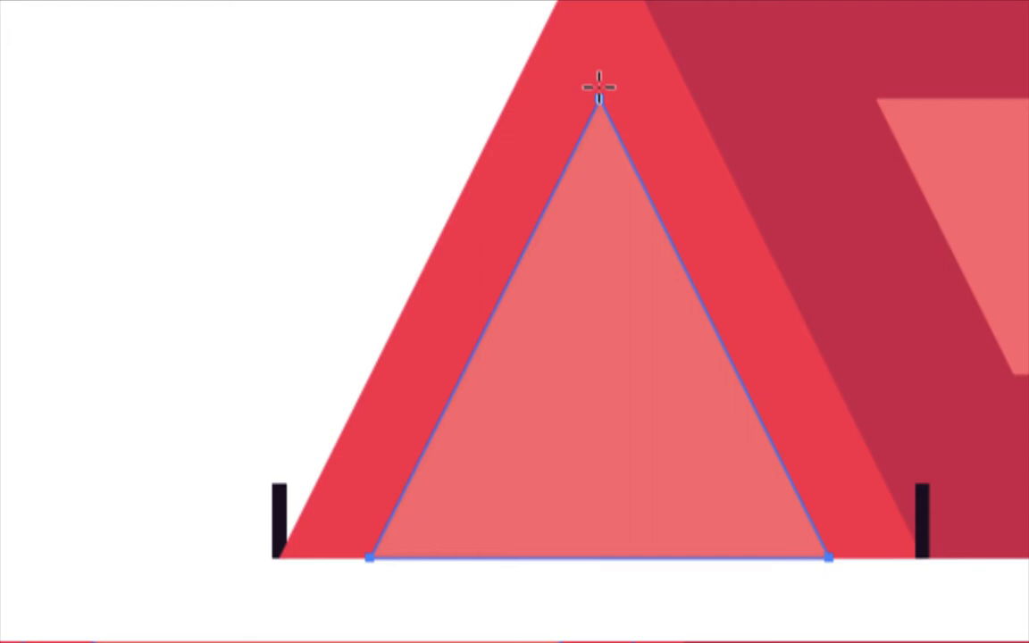
- Try a curvy freehand Knife cut from the entrance triangle's apex and undo it
{"action": "mouse_move", "coordinate": [599, 100]}
{"action": "left_mouse_down"}
{"action": "mouse_move", "coordinate": [596, 186]}
{"action": "mouse_move", "coordinate": [613, 248]}
{"action": "mouse_move", "coordinate": [627, 254]}
{"action": "mouse_move", "coordinate": [629, 323]}
{"action": "mouse_move", "coordinate": [548, 371]}
{"action": "mouse_move", "coordinate": [559, 430]}
{"action": "mouse_move", "coordinate": [615, 426]}
{"action": "left_mouse_up"}
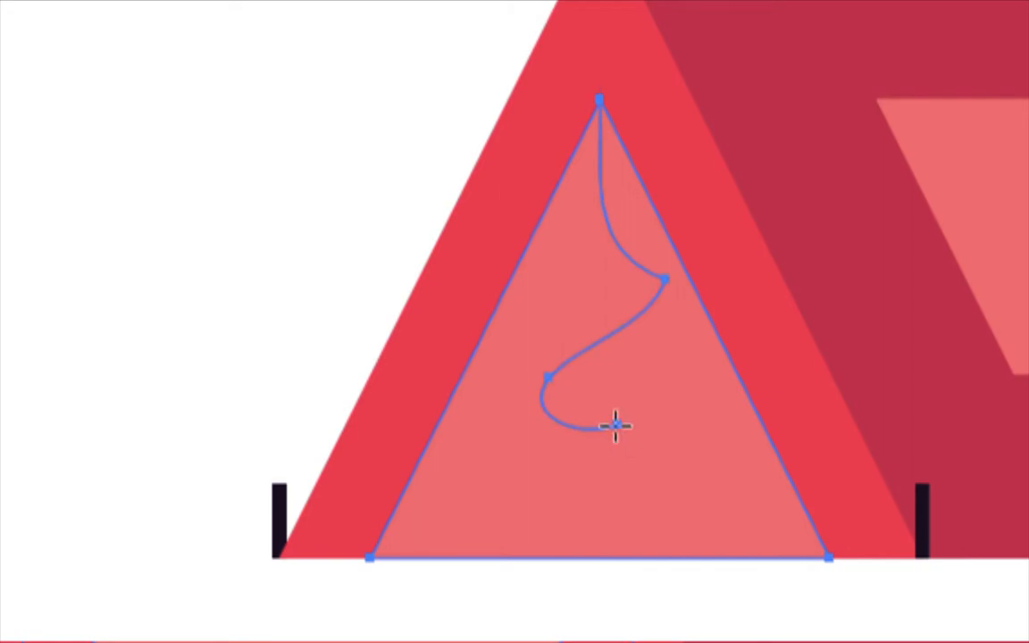
{"action": "key", "text": "ctrl+z"}
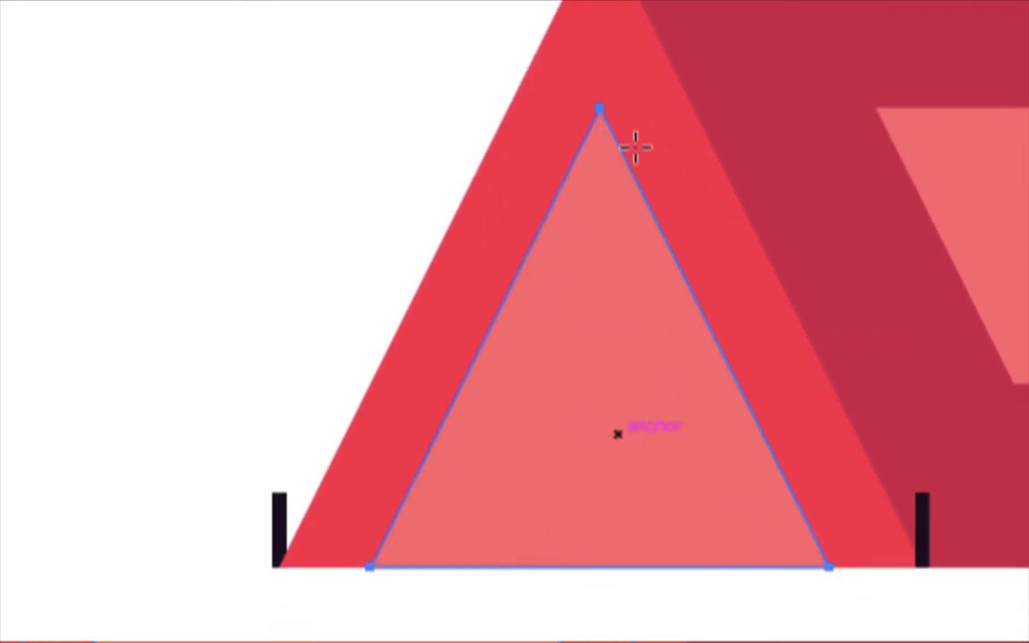
- Cut the entrance triangle with two straight Knife lines from its apex to the base, one vertical and one slanting right
{"action": "left_click_drag", "start_coordinate": [599, 109], "coordinate": [588, 563]}
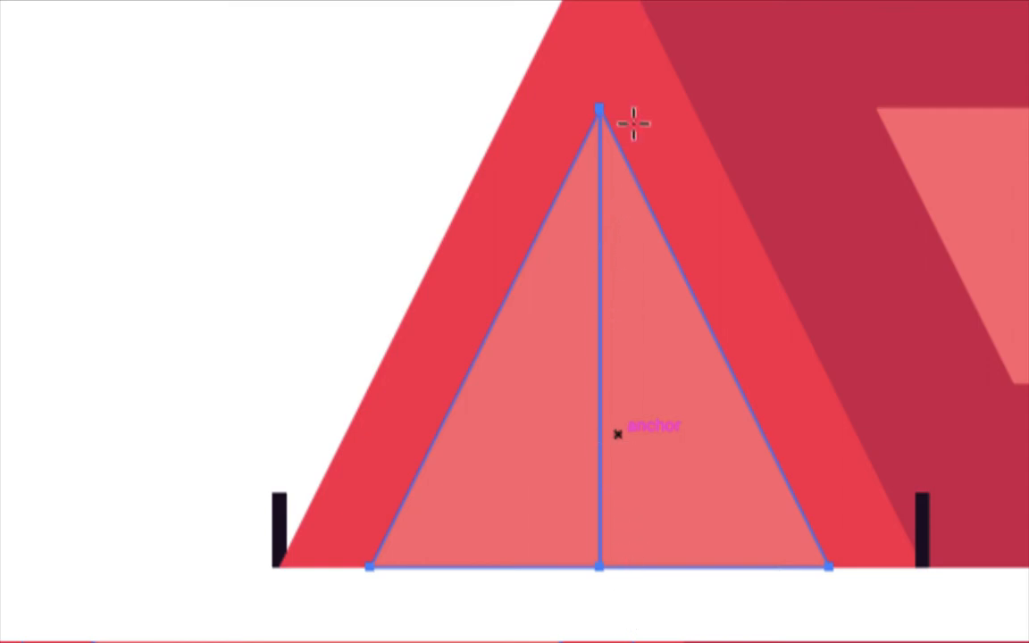
{"action": "left_click_drag", "start_coordinate": [605, 107], "coordinate": [743, 583]}
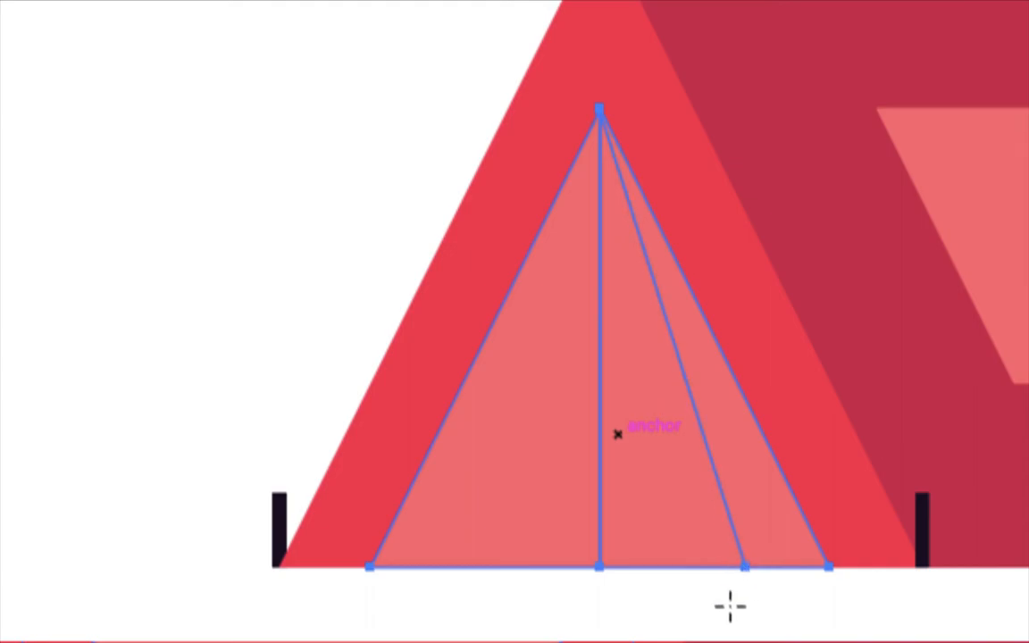
- Fill the middle slice of the cut tent entrance with the orange-yellow swatch and deselect it
{"action": "key", "text": "v"}
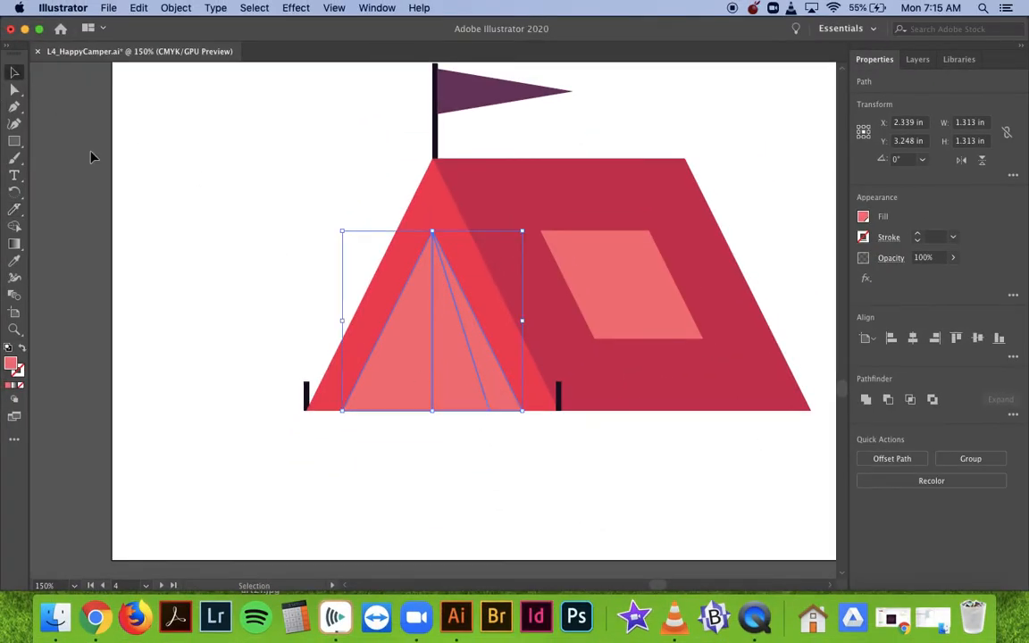
{"action": "left_click", "coordinate": [90, 157]}
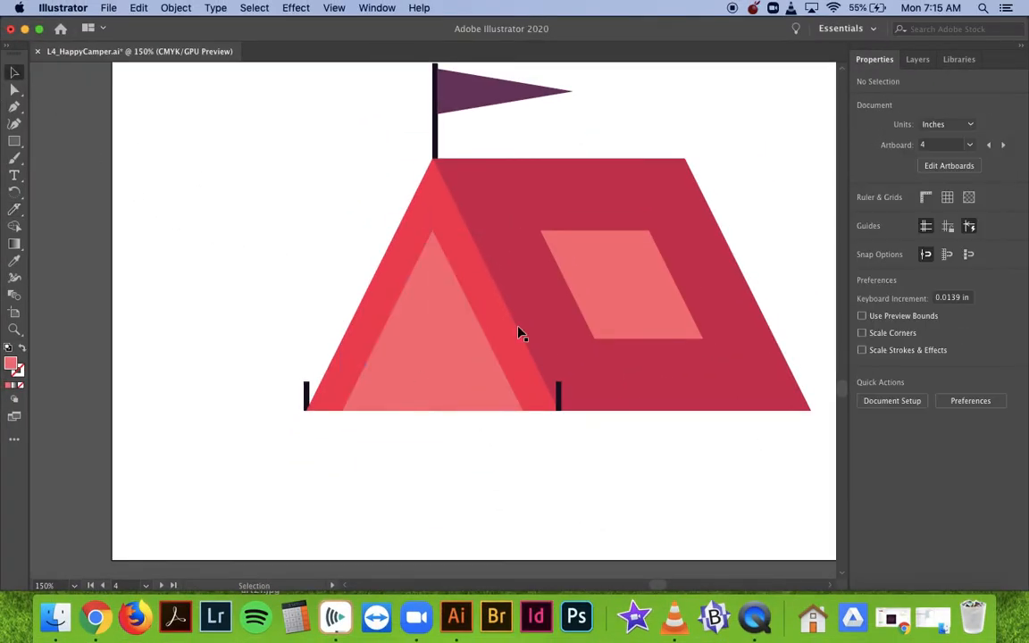
{"action": "left_click", "coordinate": [451, 368]}
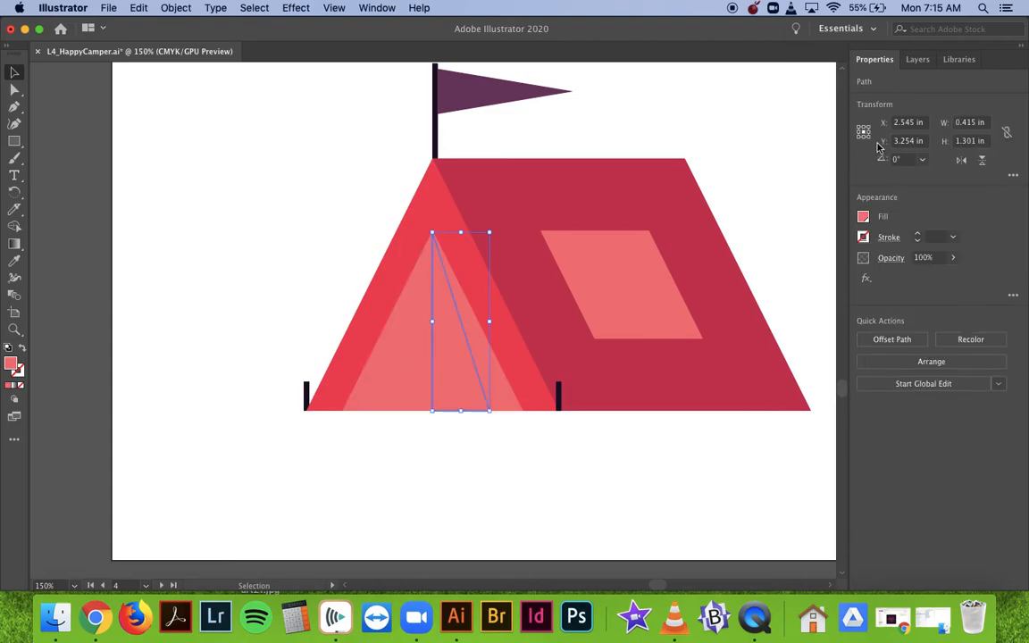
{"action": "left_click", "coordinate": [862, 218]}
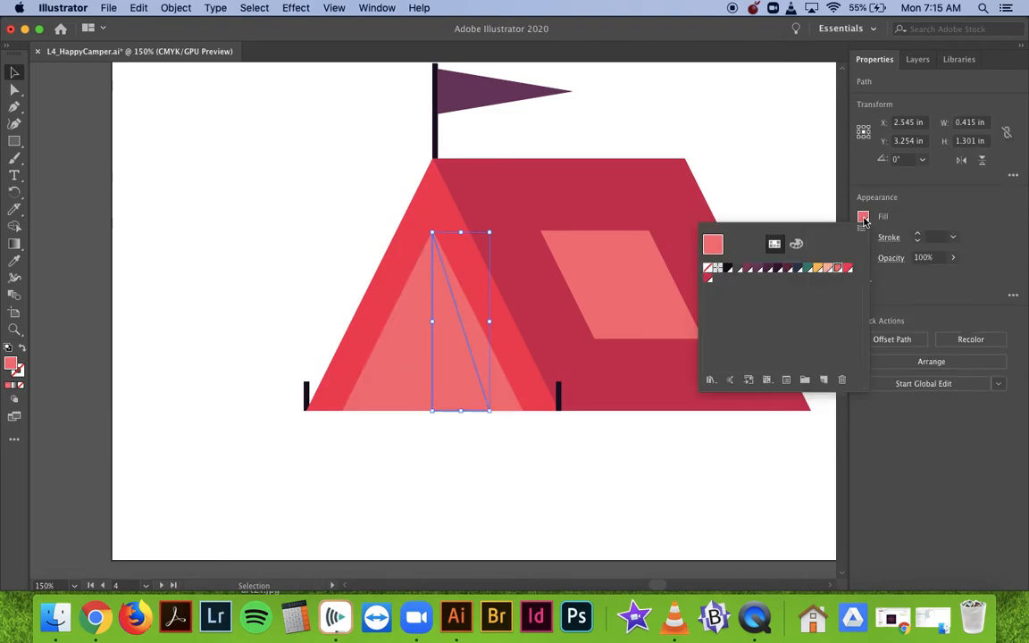
{"action": "left_click", "coordinate": [817, 268]}
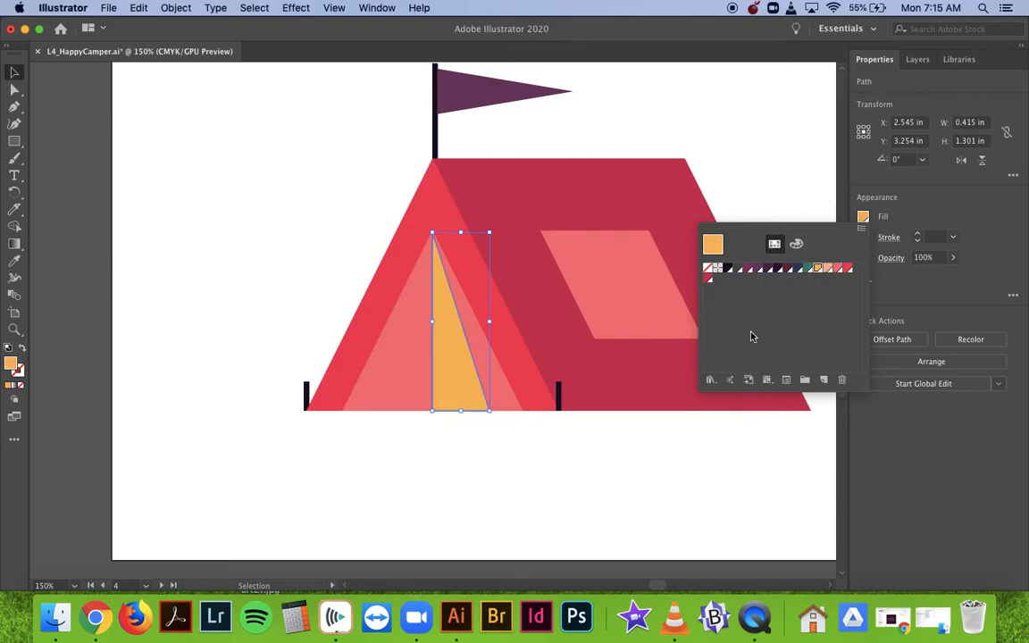
{"action": "left_click", "coordinate": [535, 498]}
{"action": "left_click", "coordinate": [535, 498]}
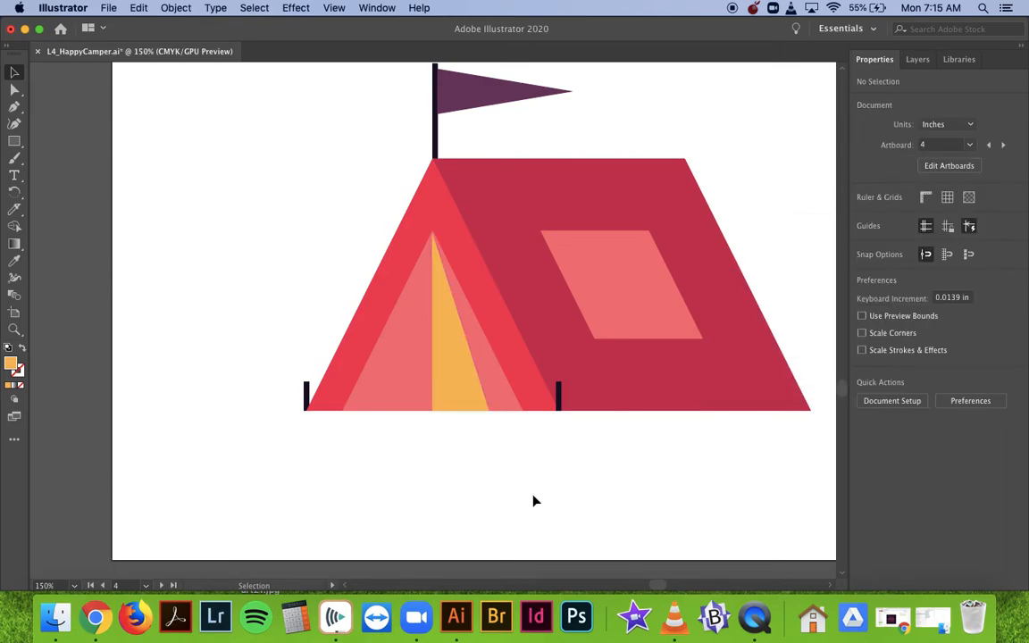
- Group all parts of the Start tent, including the flag and pegs, and save the file
{"action": "left_click_drag", "start_coordinate": [827, 445], "coordinate": [234, 121]}
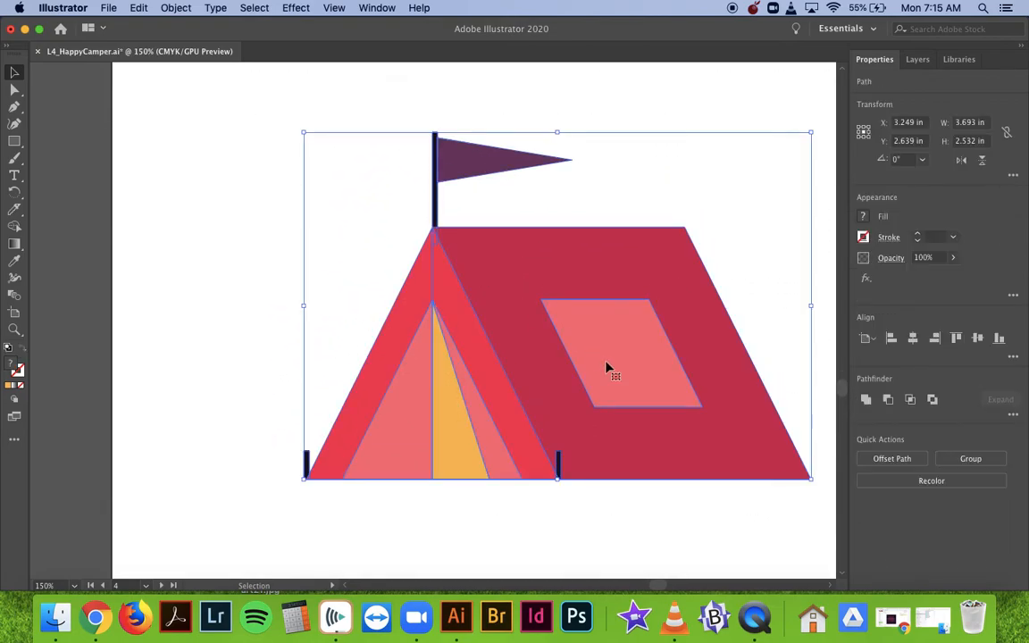
{"action": "left_click", "coordinate": [970, 458]}
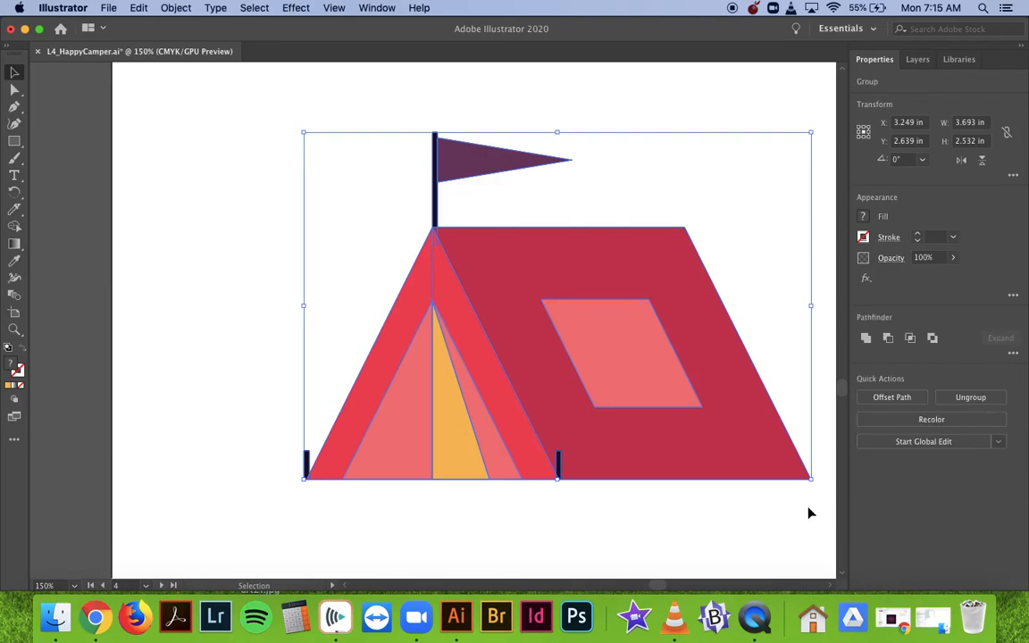
{"action": "left_click", "coordinate": [790, 533]}
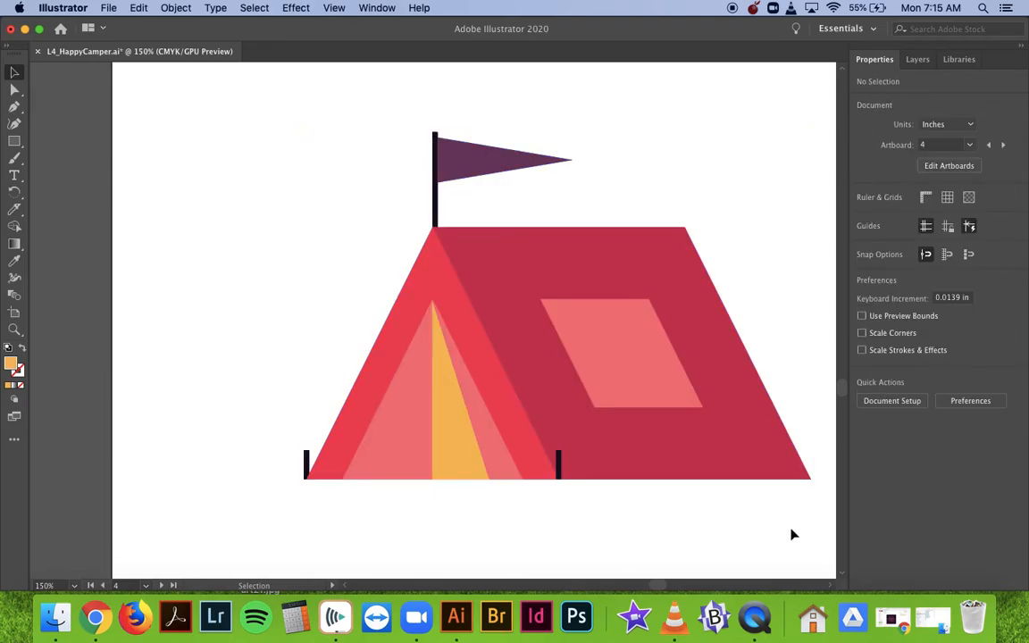
{"action": "left_click", "coordinate": [108, 8]}
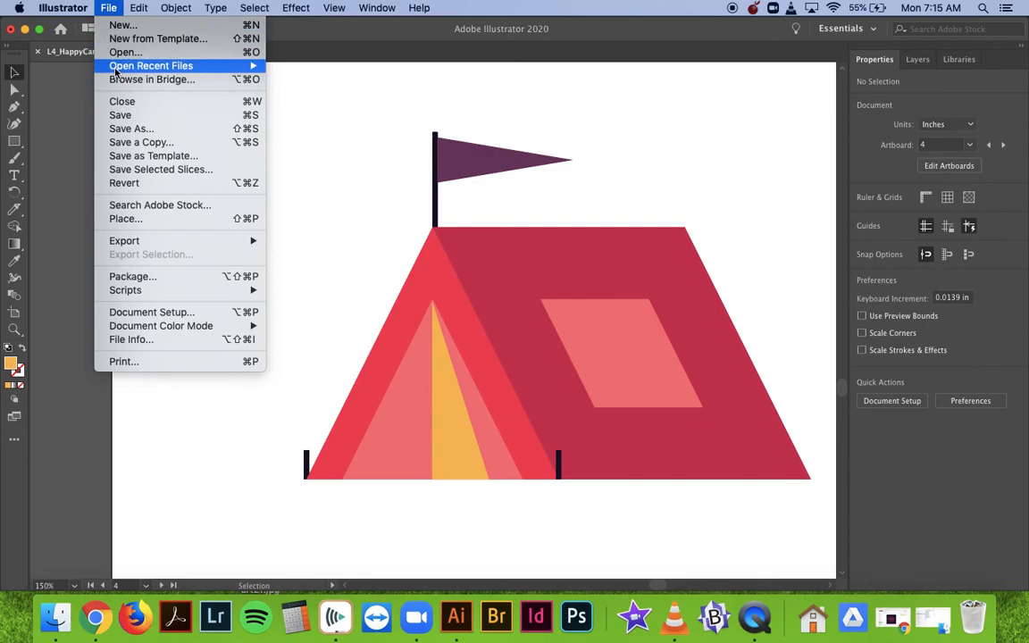
{"action": "left_click", "coordinate": [117, 115]}
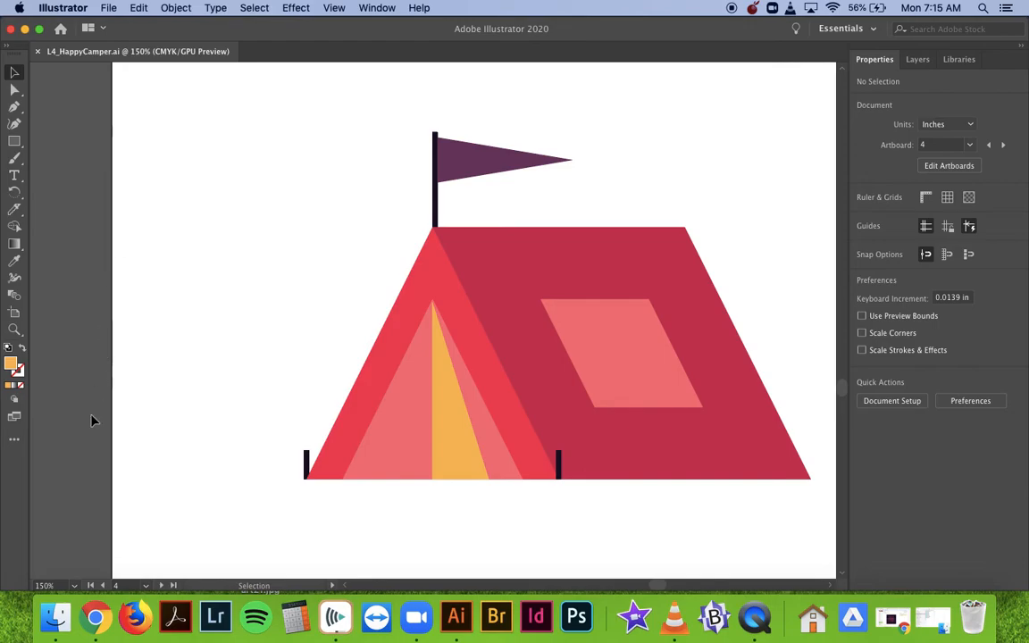
- Go to artboard 5 and move the thick purple line down into the gap at the centre of the Start plant
{"action": "left_click", "coordinate": [162, 585]}
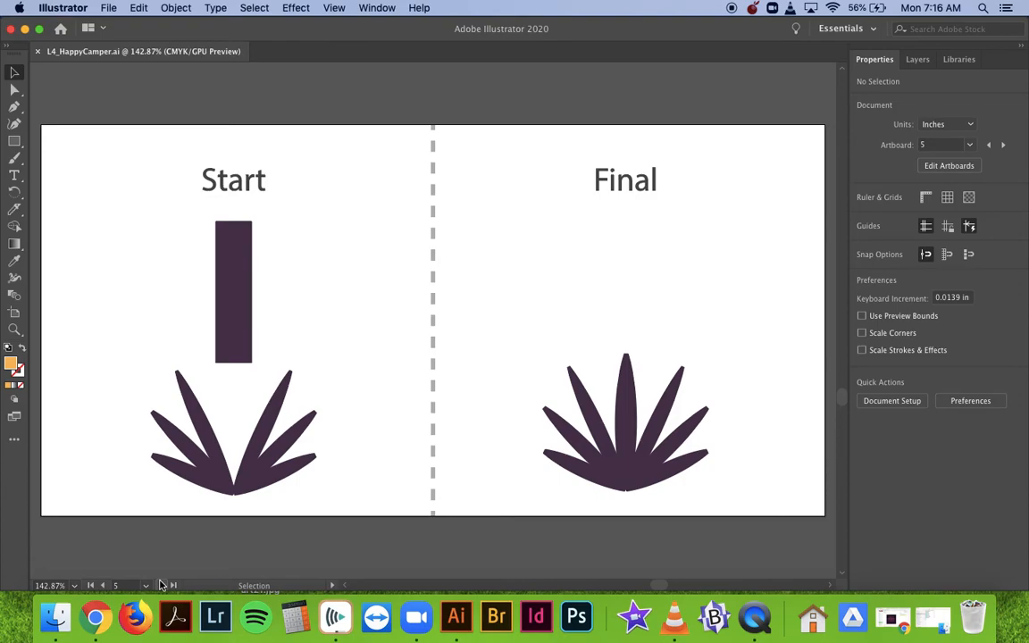
{"action": "left_click", "coordinate": [237, 259]}
{"action": "left_click_drag", "start_coordinate": [237, 259], "coordinate": [235, 394]}
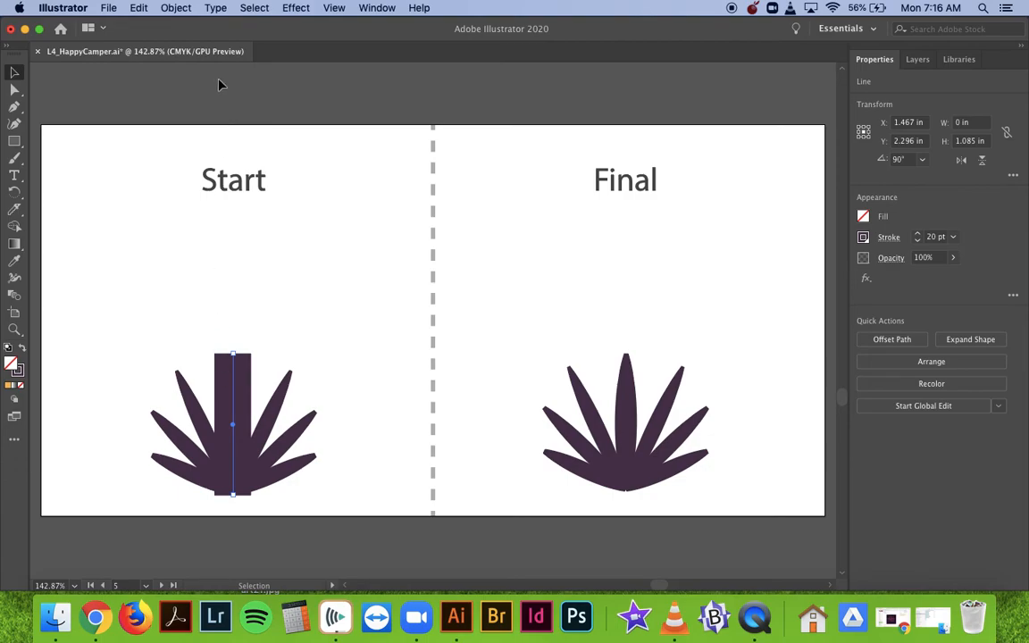
- Convert the purple line into a filled shape with Outline Stroke
{"action": "left_click", "coordinate": [166, 9]}
{"action": "mouse_move", "coordinate": [190, 28]}
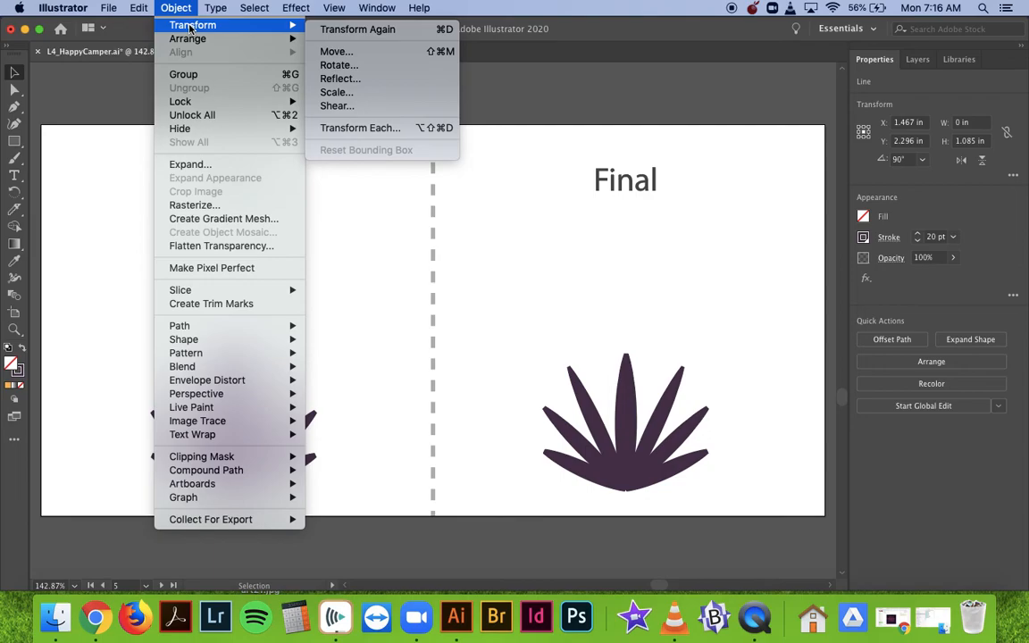
{"action": "mouse_move", "coordinate": [231, 331]}
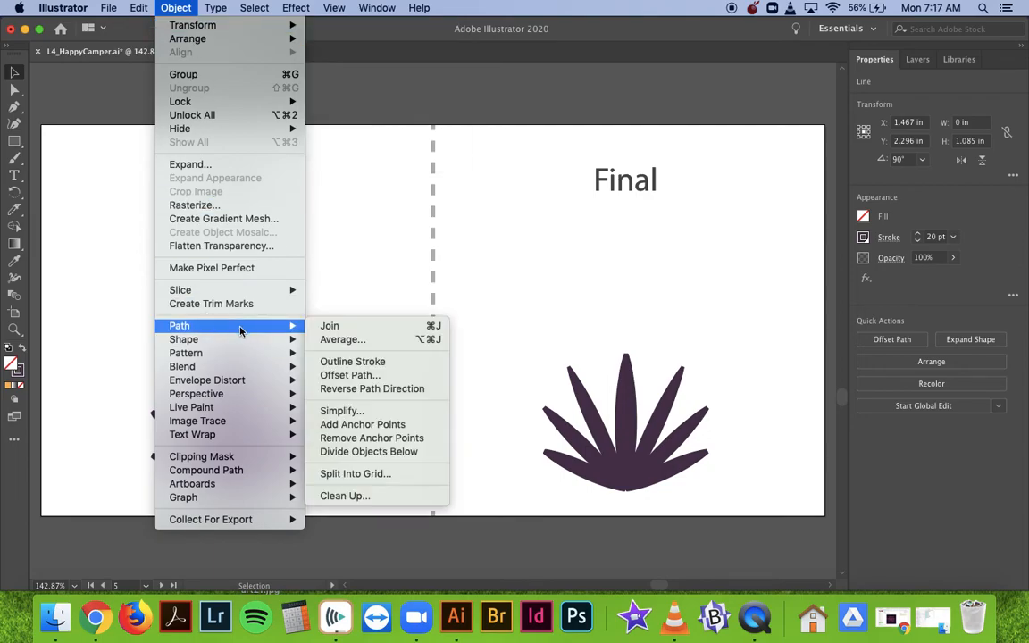
{"action": "left_click", "coordinate": [340, 366]}
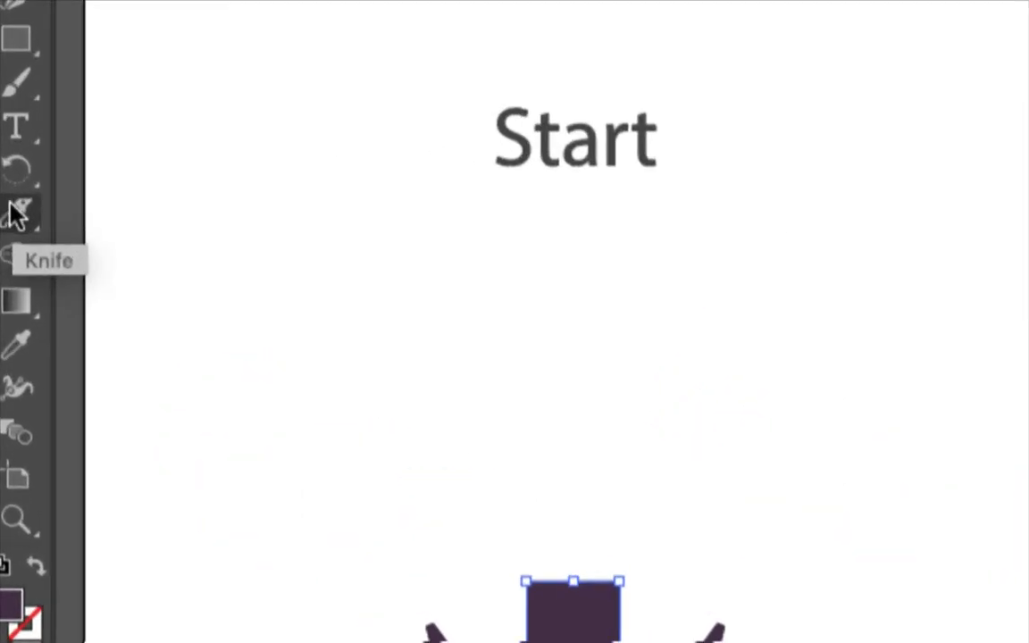
- Activate the Eraser tool and set its size to 20 pt
{"action": "left_click", "coordinate": [14, 209]}
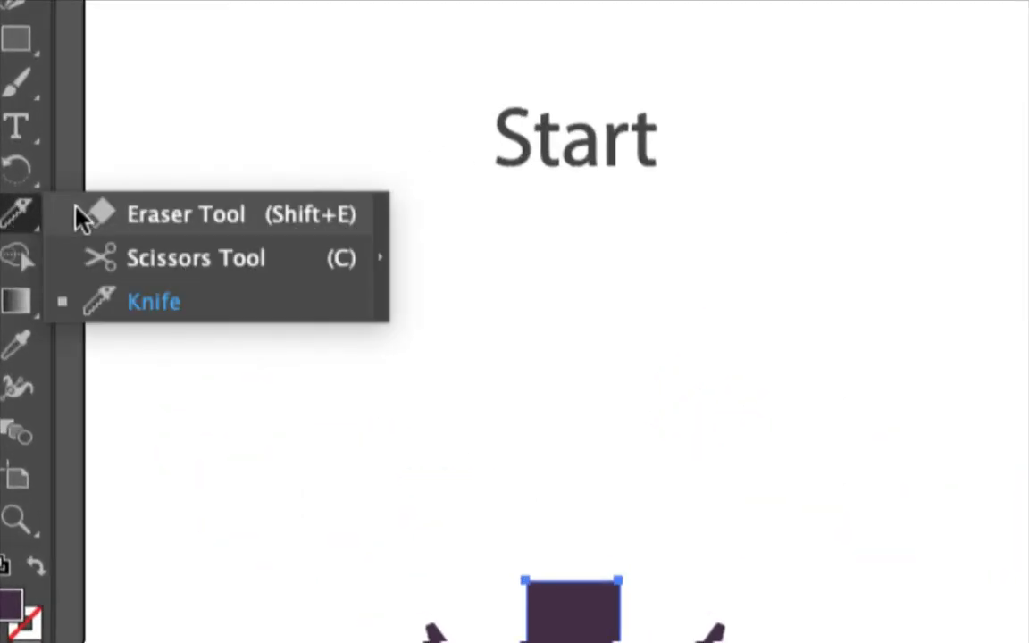
{"action": "left_click", "coordinate": [145, 220]}
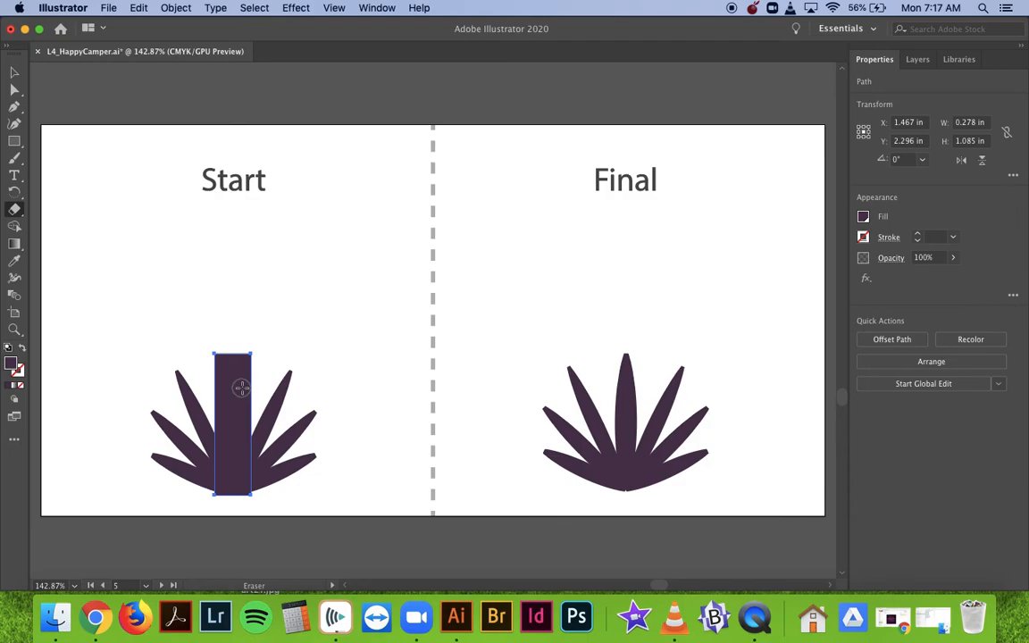
{"action": "double_click", "coordinate": [15, 210]}
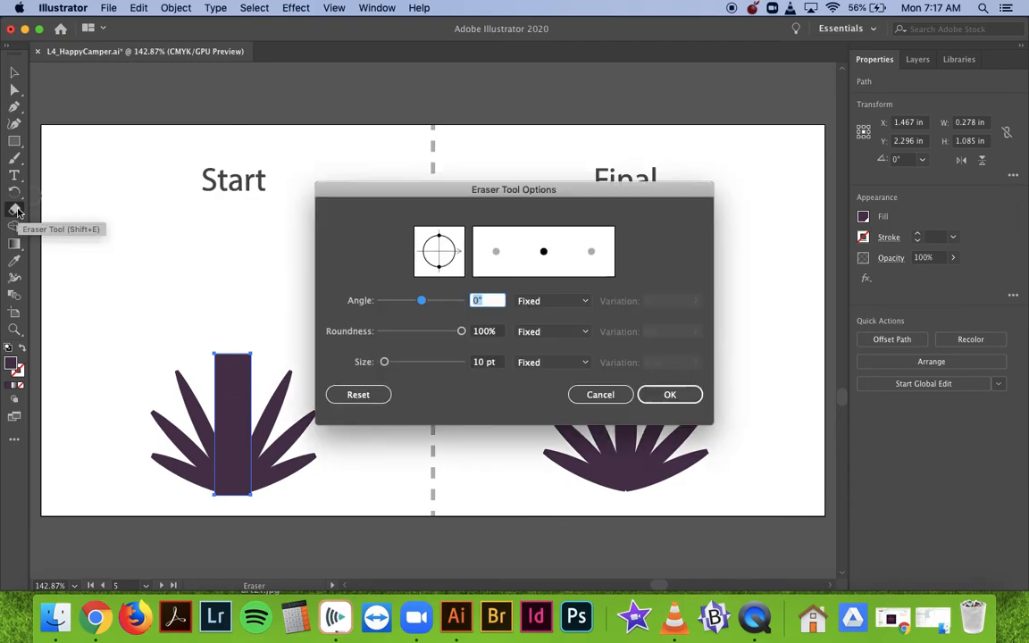
{"action": "left_click", "coordinate": [491, 364]}
{"action": "type", "text": "20"}
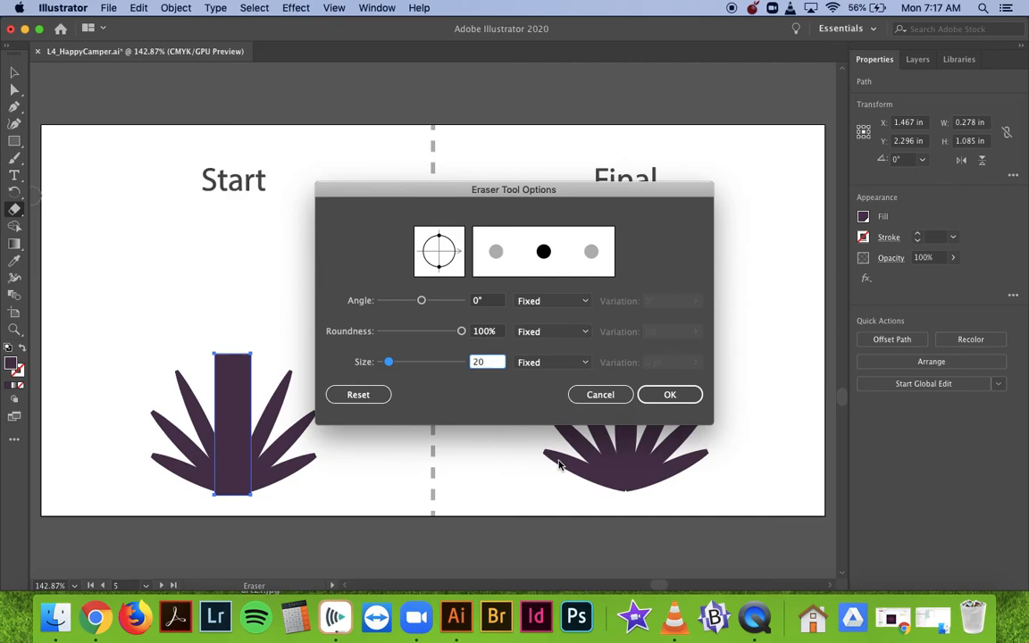
{"action": "left_click", "coordinate": [684, 392]}
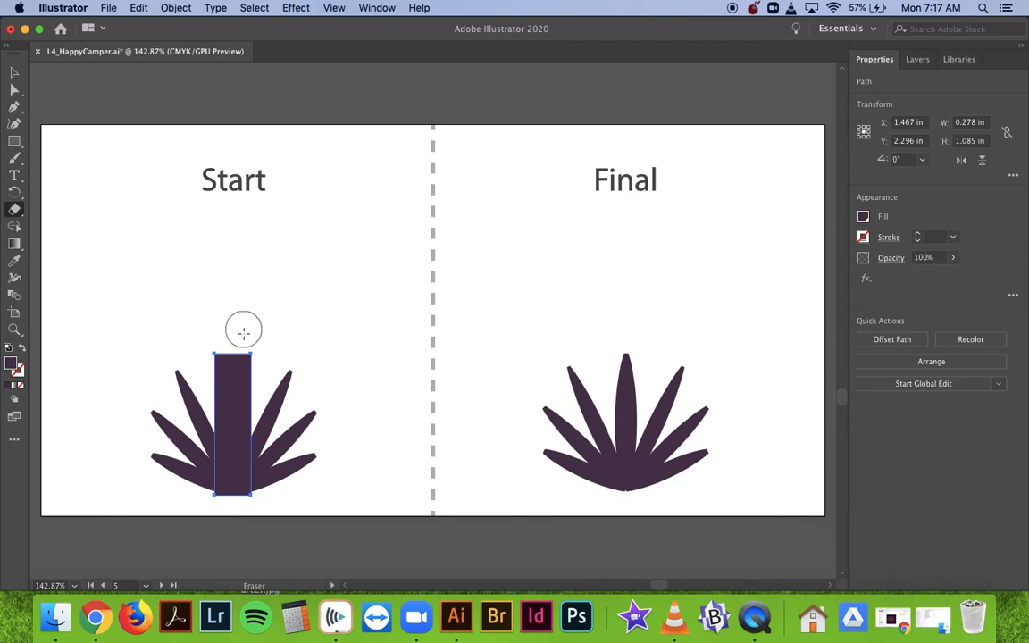
- Erase both long sides of the central purple rectangle along curves to shape it into a pointed leaf
{"action": "mouse_move", "coordinate": [242, 338]}
{"action": "left_mouse_down"}
{"action": "mouse_move", "coordinate": [266, 469]}
{"action": "mouse_move", "coordinate": [243, 521]}
{"action": "left_mouse_up"}
{"action": "mouse_move", "coordinate": [216, 339]}
{"action": "left_mouse_down"}
{"action": "mouse_move", "coordinate": [195, 435]}
{"action": "mouse_move", "coordinate": [213, 506]}
{"action": "mouse_move", "coordinate": [212, 494]}
{"action": "left_mouse_up"}
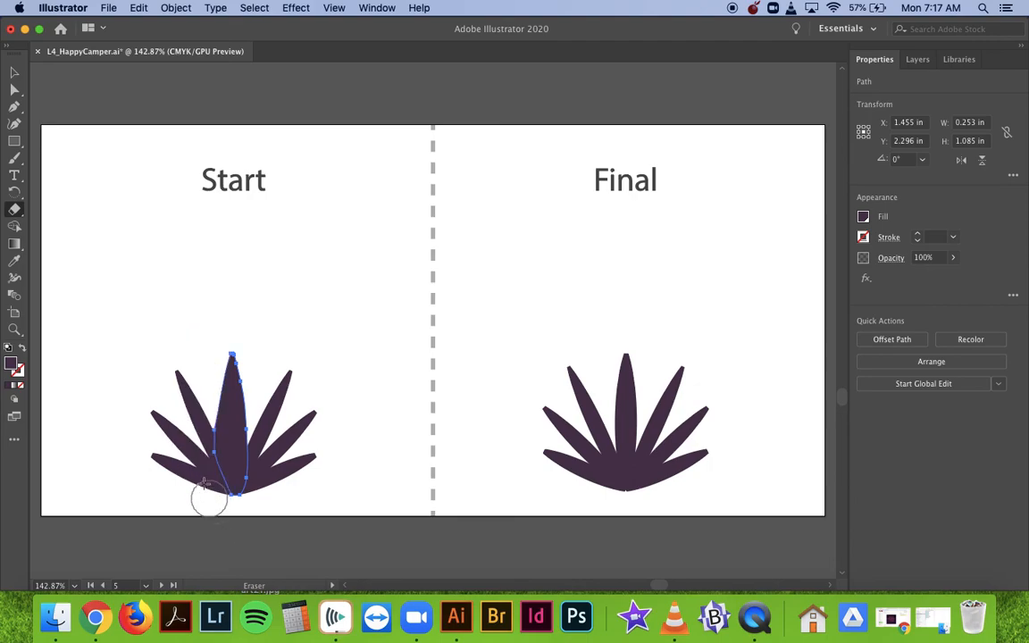
{"action": "mouse_move", "coordinate": [183, 353]}
{"action": "left_mouse_down"}
{"action": "mouse_move", "coordinate": [198, 451]}
{"action": "mouse_move", "coordinate": [226, 514]}
{"action": "left_mouse_up"}
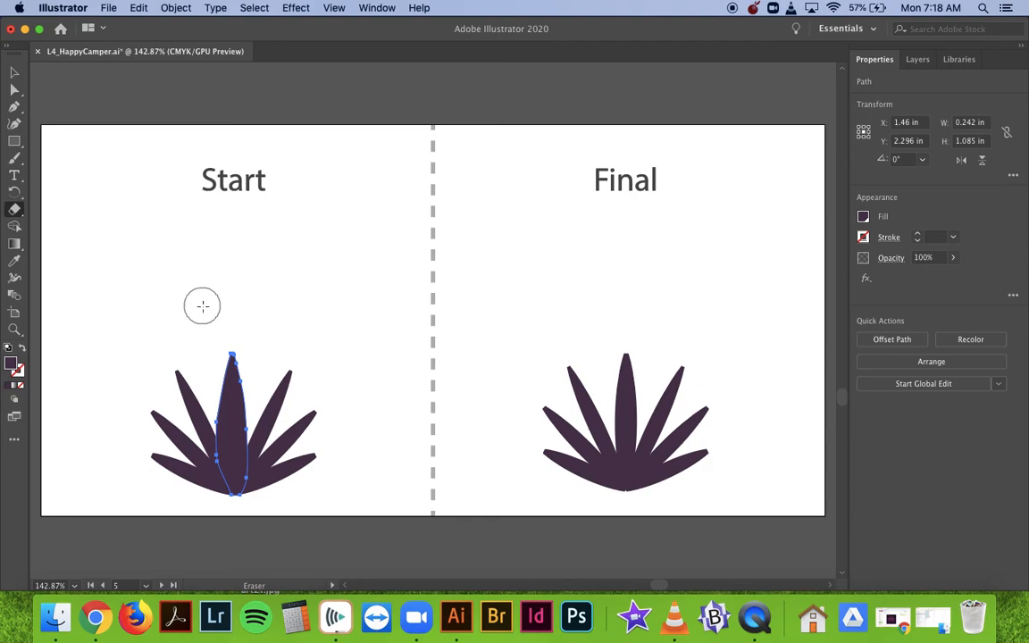
- Select all the leaves of the Start plant and group them
{"action": "left_click", "coordinate": [14, 71]}
{"action": "left_click_drag", "start_coordinate": [120, 353], "coordinate": [356, 496]}
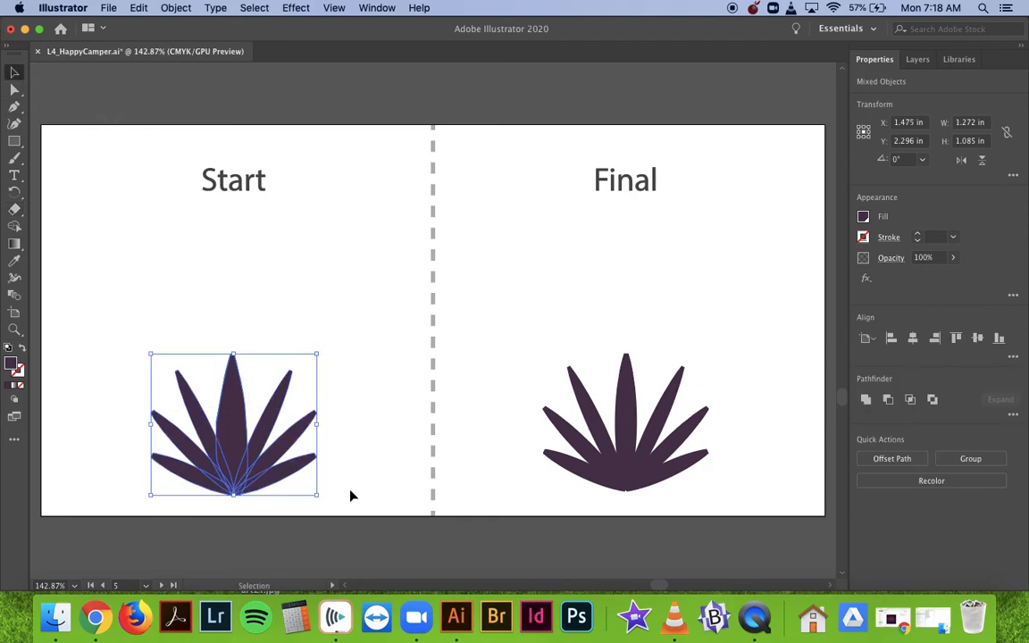
{"action": "left_click", "coordinate": [969, 458]}
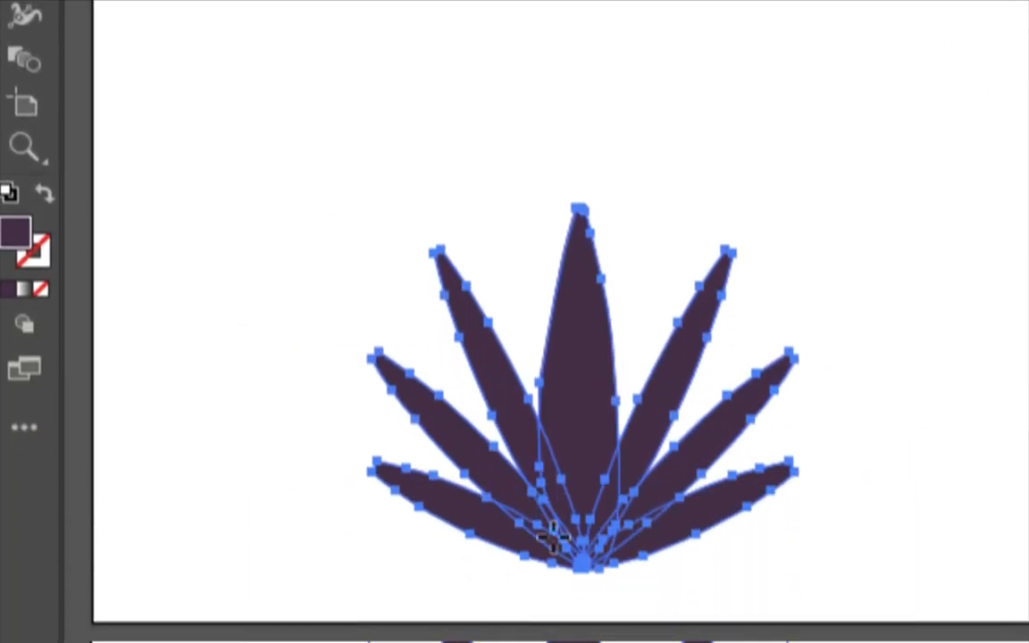
- Merge the overlapping leaves of the Start plant into one shape with the Shape Builder tool and deselect it
{"action": "mouse_move", "coordinate": [566, 515]}
{"action": "left_mouse_down"}
{"action": "mouse_move", "coordinate": [521, 499]}
{"action": "mouse_move", "coordinate": [537, 528]}
{"action": "mouse_move", "coordinate": [528, 537]}
{"action": "mouse_move", "coordinate": [580, 537]}
{"action": "mouse_move", "coordinate": [596, 557]}
{"action": "mouse_move", "coordinate": [580, 551]}
{"action": "mouse_move", "coordinate": [596, 551]}
{"action": "mouse_move", "coordinate": [575, 565]}
{"action": "mouse_move", "coordinate": [651, 531]}
{"action": "mouse_move", "coordinate": [629, 519]}
{"action": "mouse_move", "coordinate": [644, 507]}
{"action": "mouse_move", "coordinate": [606, 517]}
{"action": "mouse_move", "coordinate": [627, 468]}
{"action": "mouse_move", "coordinate": [580, 571]}
{"action": "mouse_move", "coordinate": [582, 513]}
{"action": "left_mouse_up"}
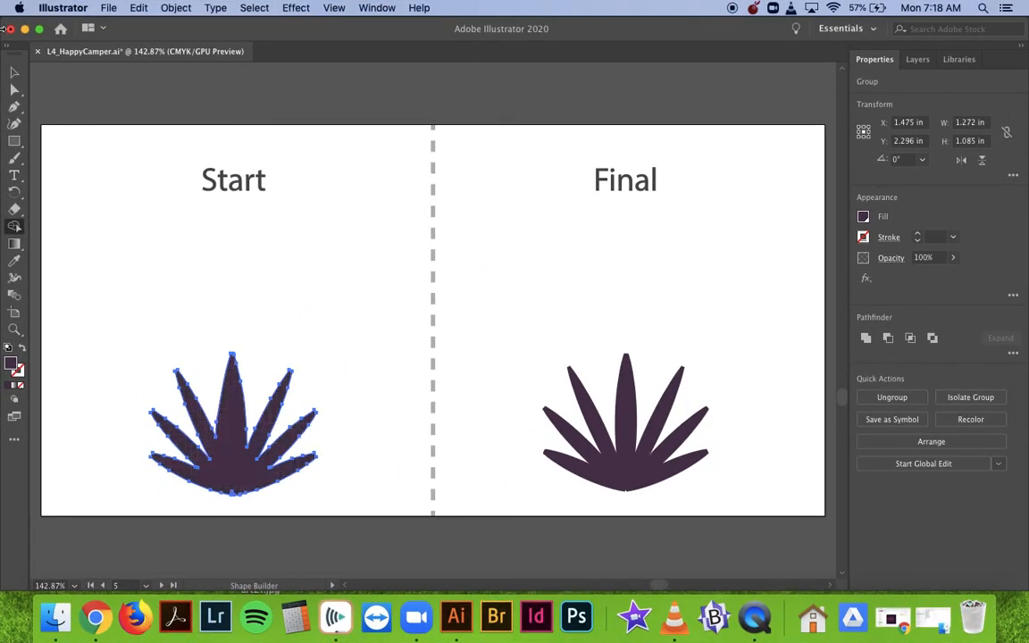
{"action": "key", "text": "v"}
{"action": "left_click", "coordinate": [82, 227]}
{"action": "key", "text": "a"}
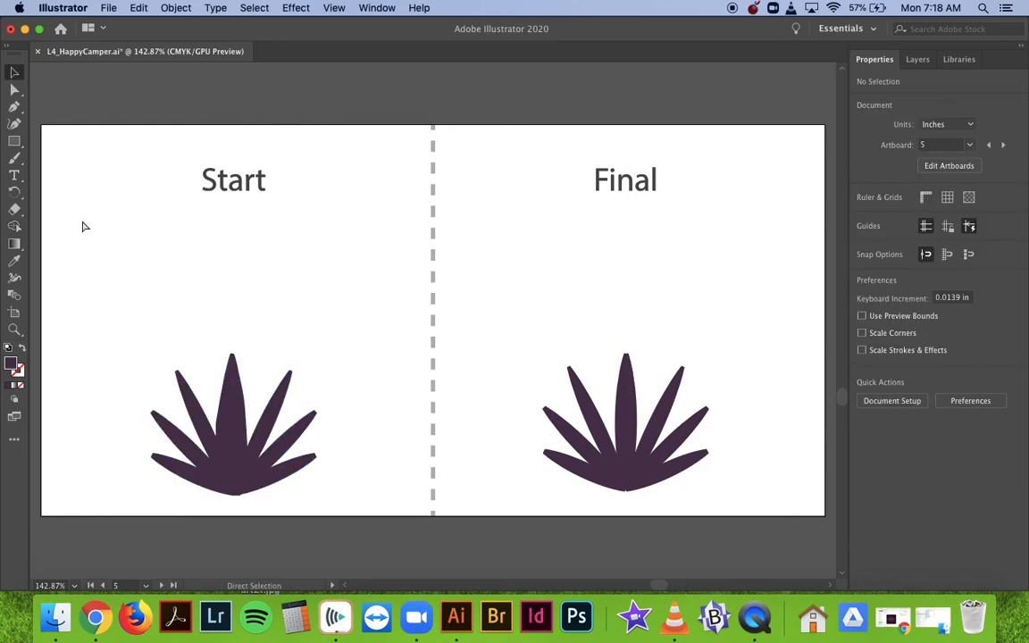